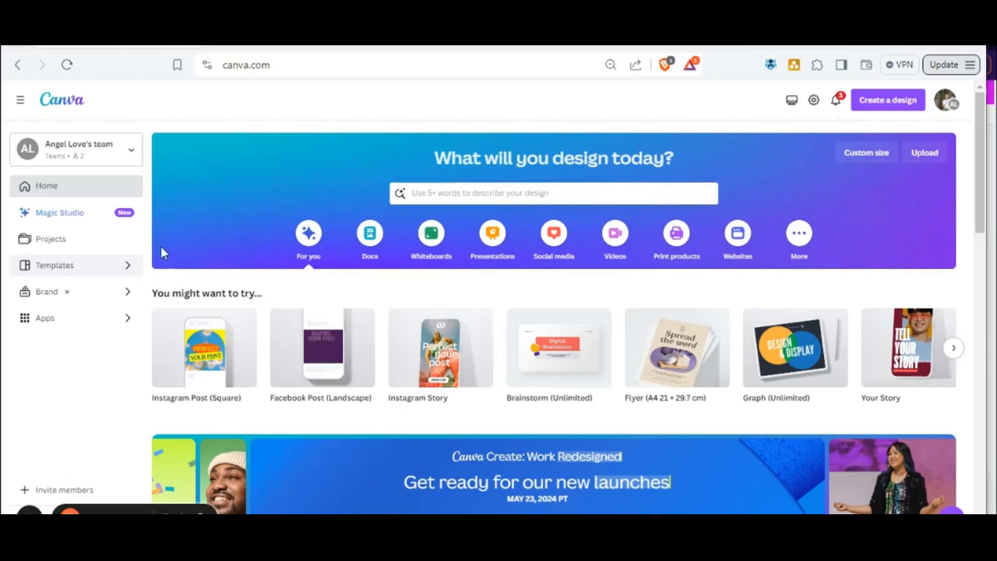
Search the template library for brand board templates.
left_click(438, 191)
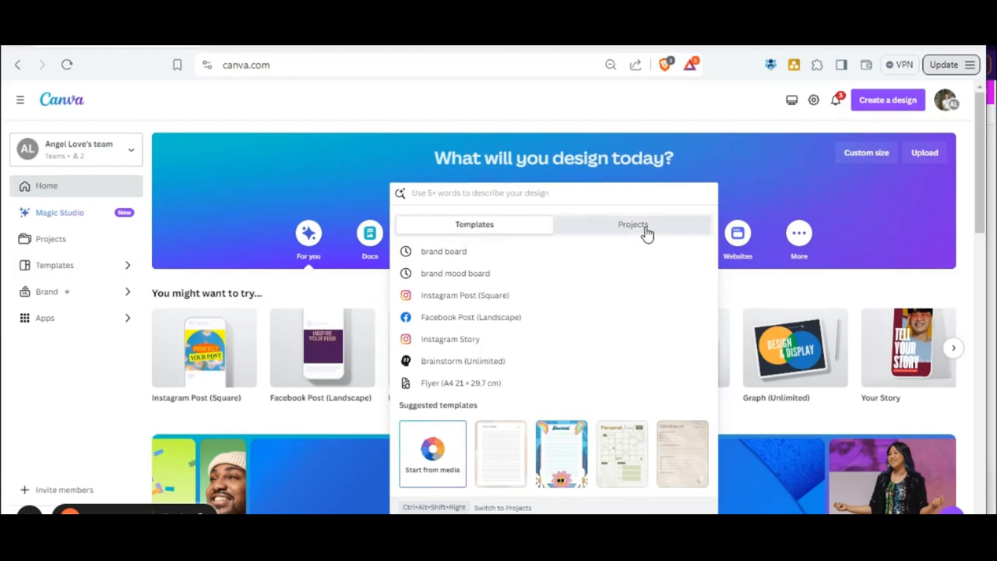
left_click(443, 253)
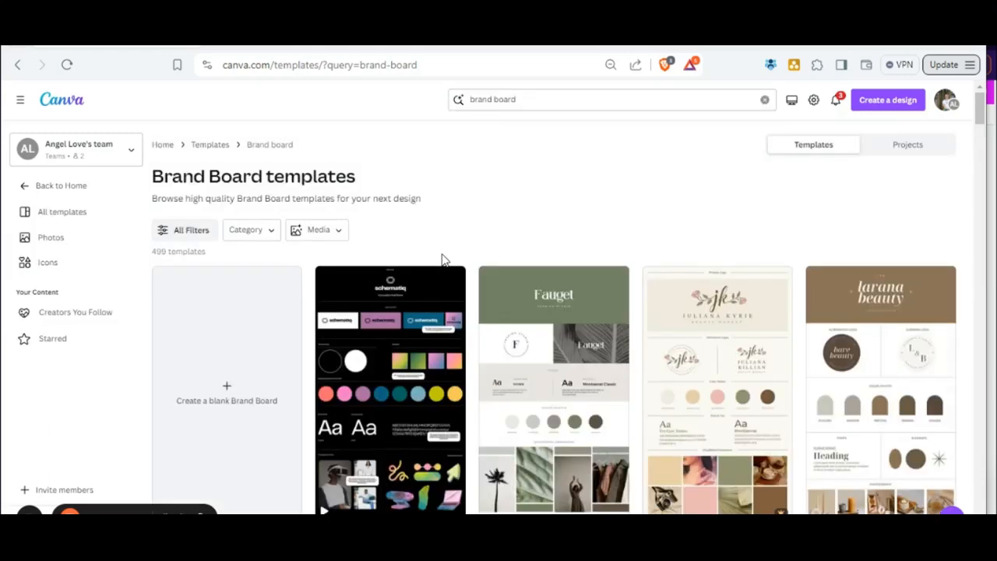
Browse the brand board templates and compare their logos, colour palettes, fonts and imagery.
scroll(600, 284, "down", 2)
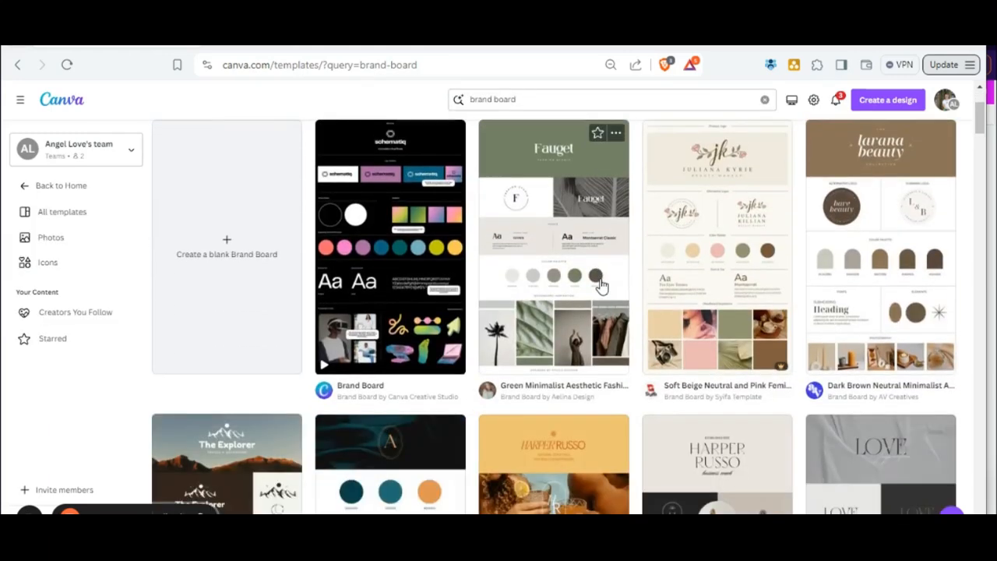
scroll(666, 351, "down", 6)
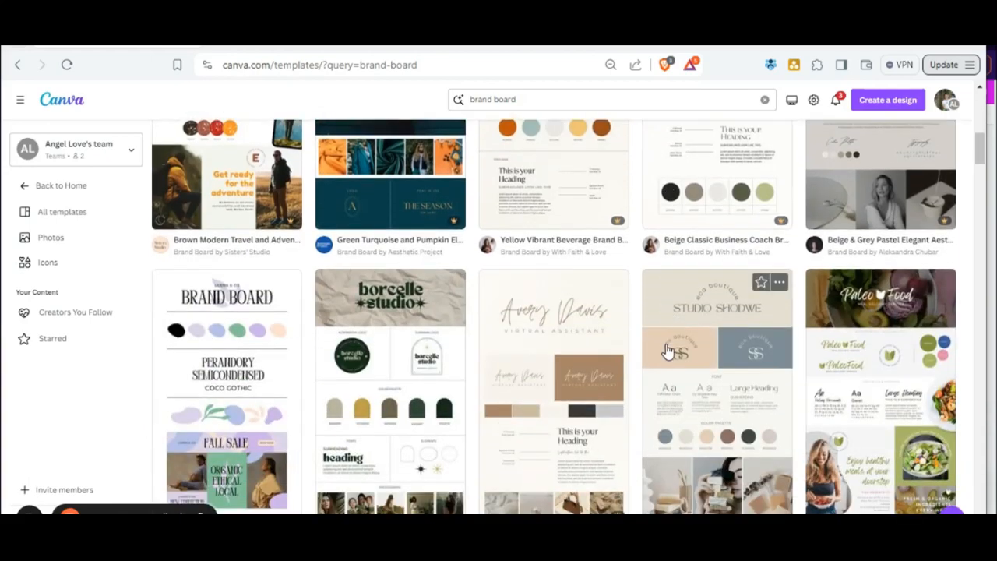
scroll(666, 351, "up", 4)
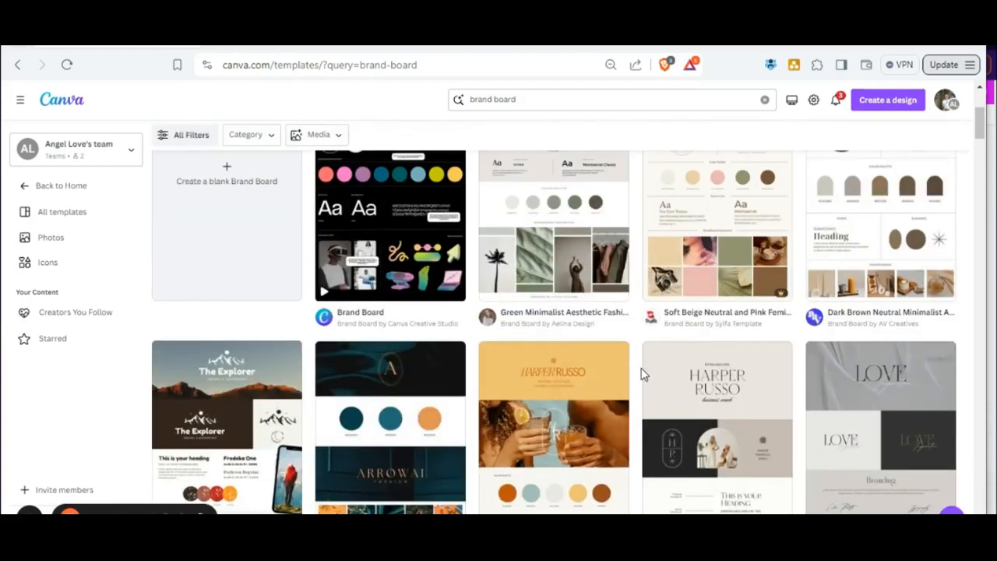
scroll(576, 327, "up", 3)
scroll(573, 323, "down", 2)
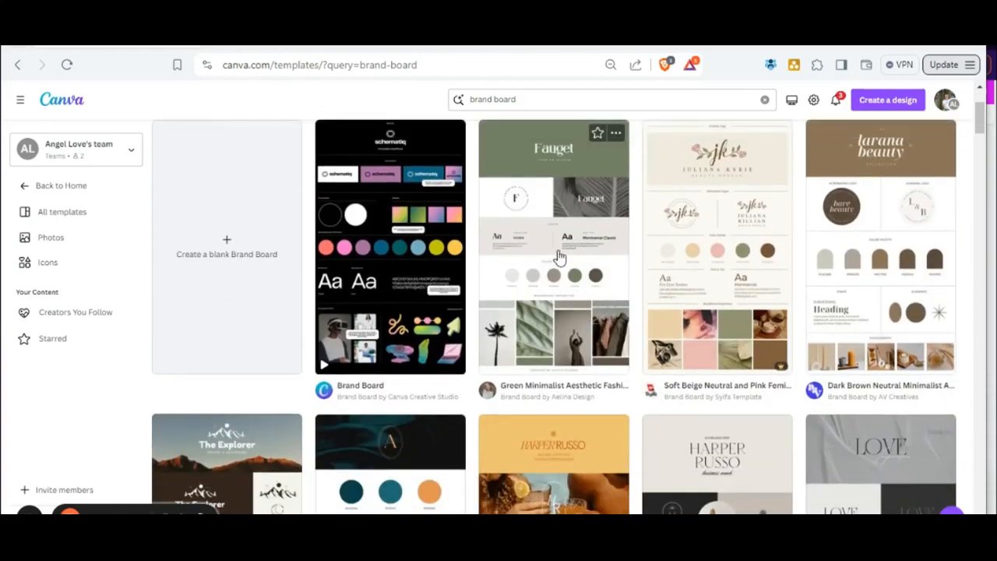
mouse_move(772, 368)
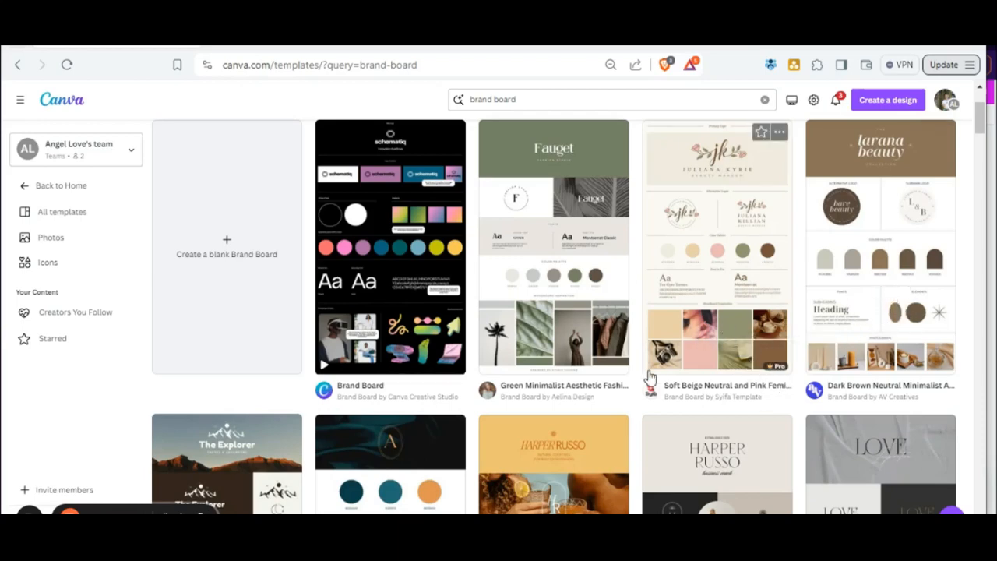
scroll(583, 347, "down", 5)
scroll(581, 341, "down", 3)
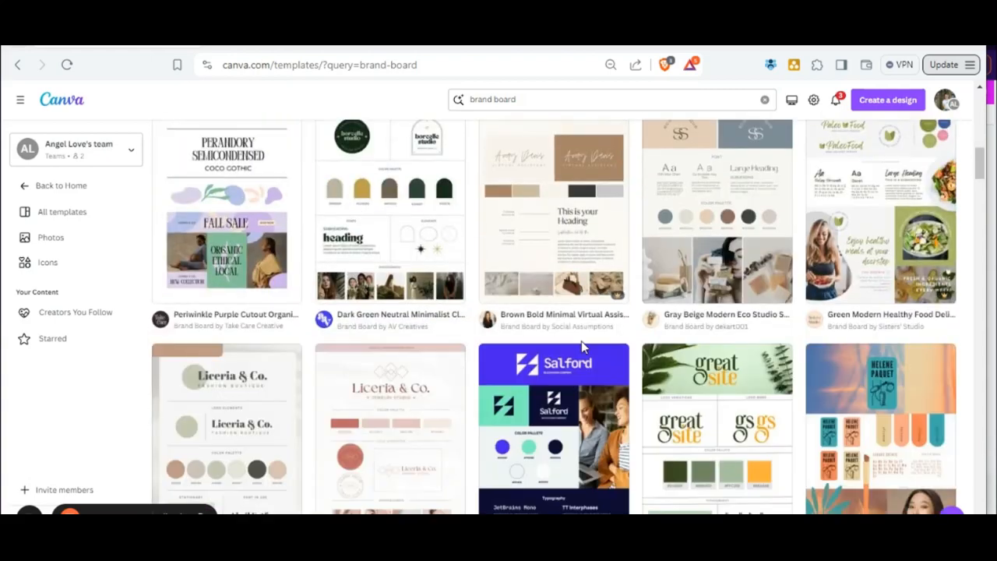
scroll(581, 341, "up", 2)
scroll(576, 343, "down", 2)
scroll(577, 343, "down", 7)
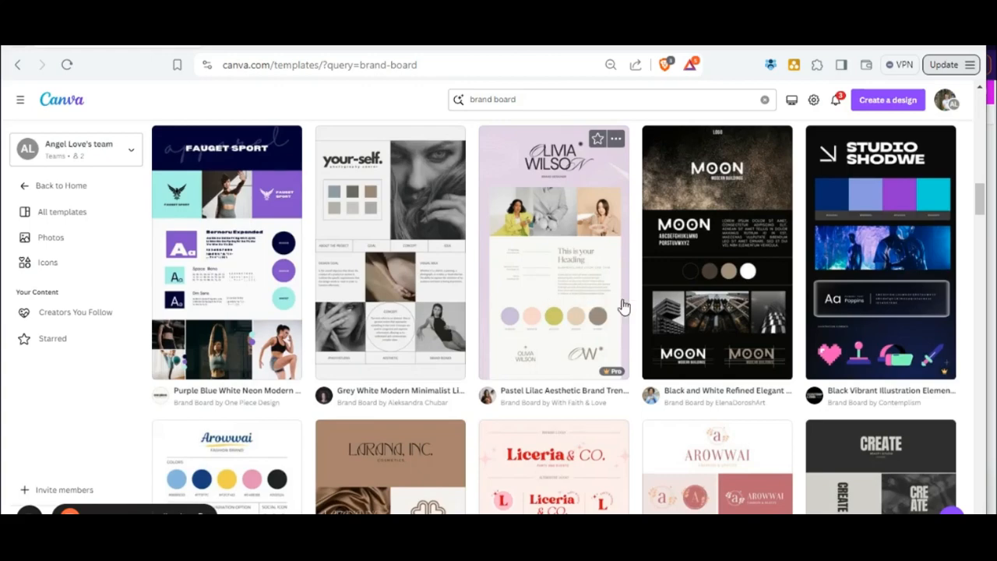
scroll(573, 278, "down", 2)
scroll(572, 278, "down", 2)
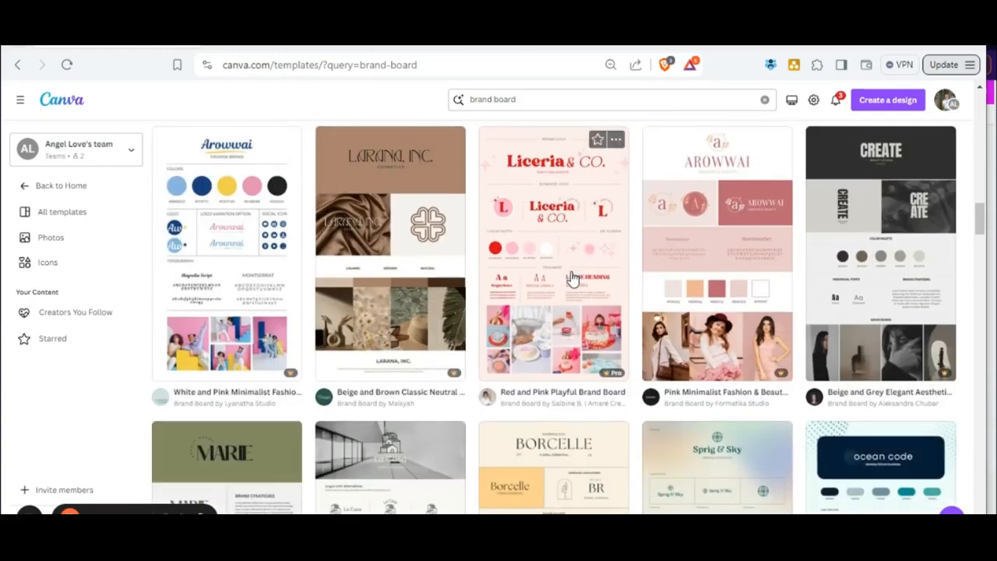
scroll(573, 278, "down", 1)
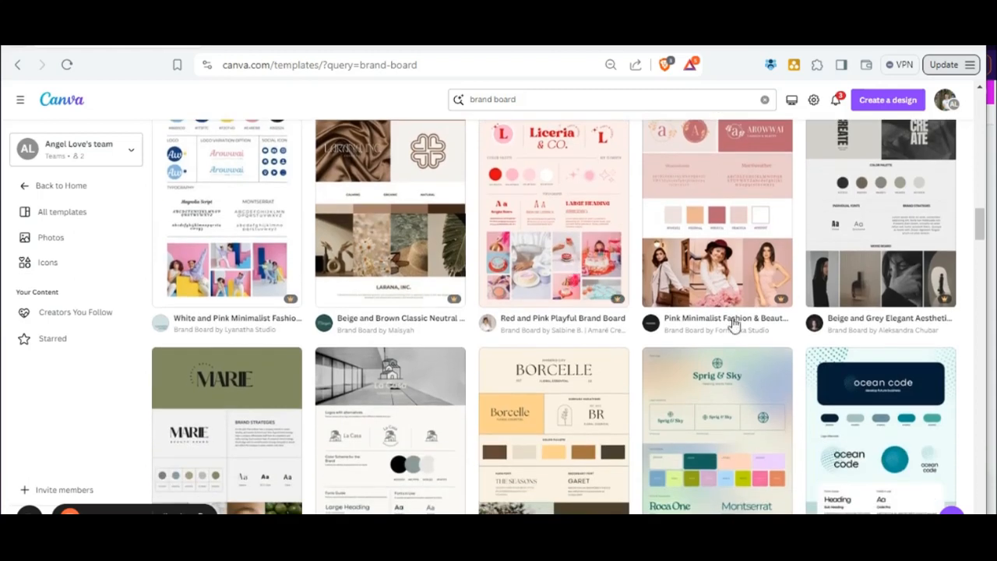
scroll(770, 289, "down", 2)
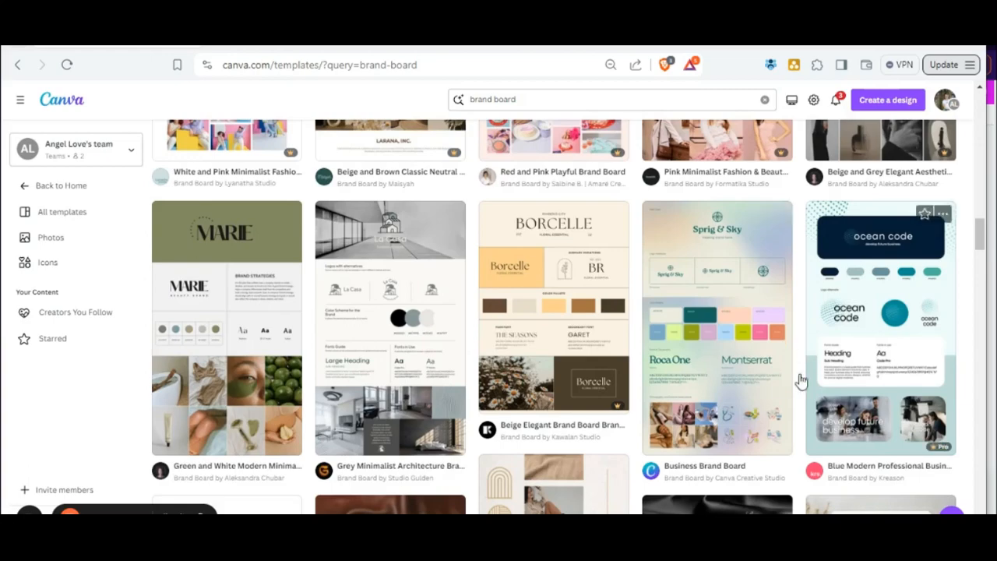
scroll(771, 390, "up", 1)
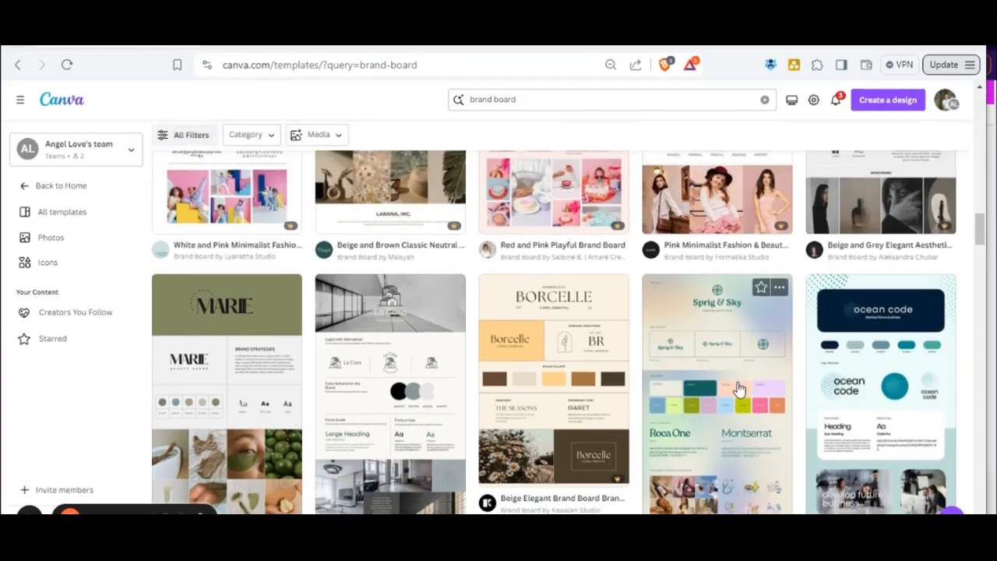
scroll(736, 377, "up", 15)
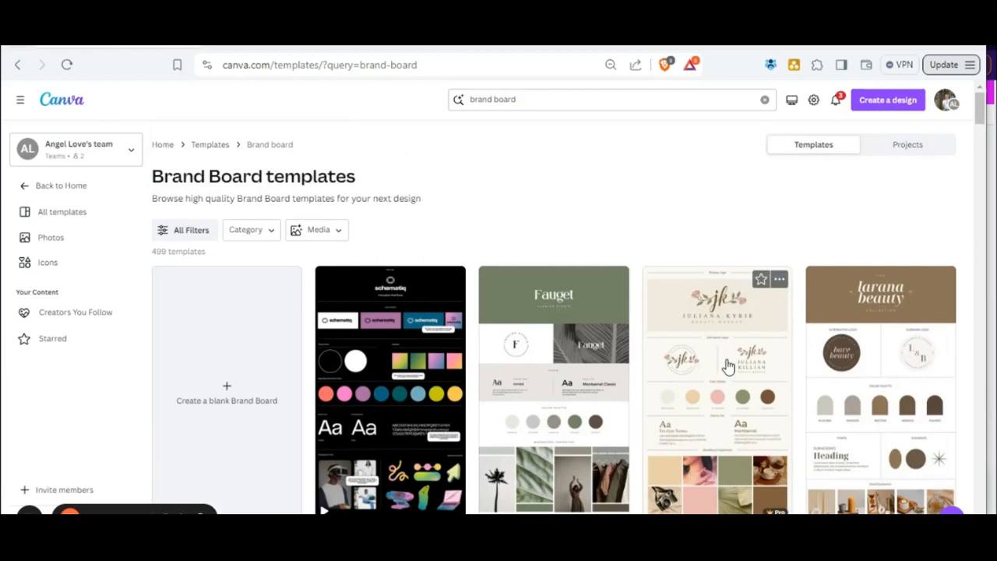
Open the Soft Beige Neutral and Pink Feminine Beauty Makeup Brand Board template for customizing.
left_click(715, 425)
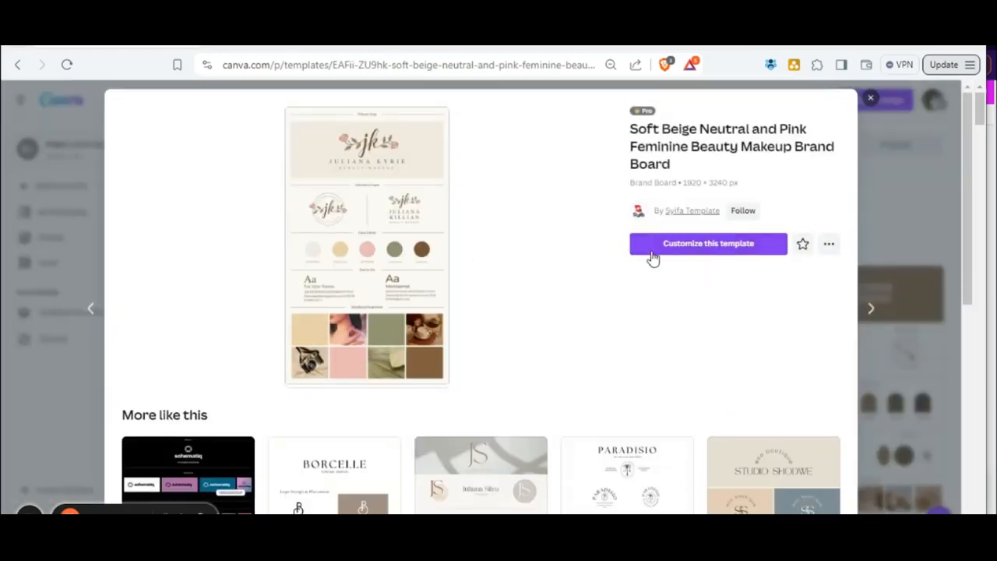
left_click(712, 250)
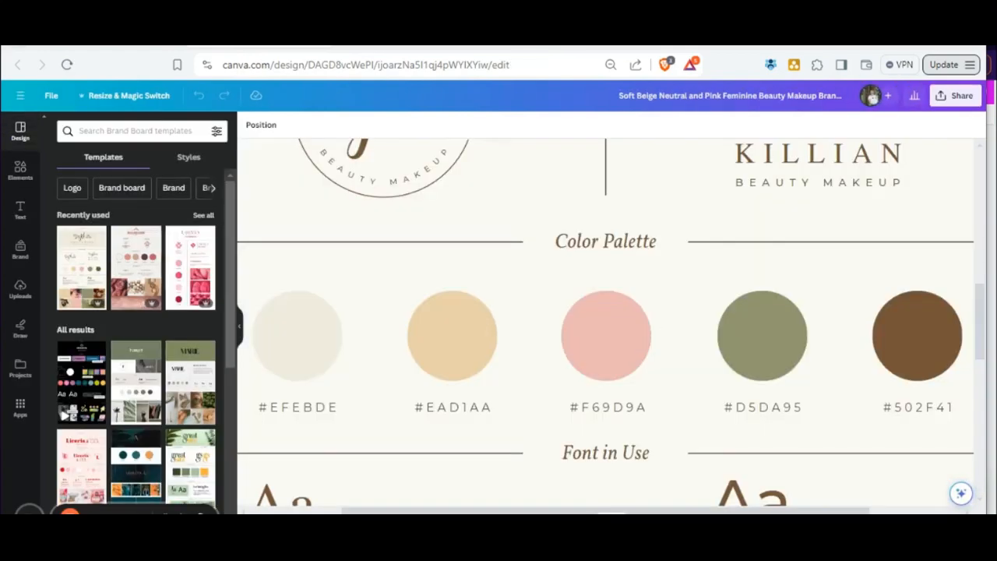
scroll(712, 447, "up", 2)
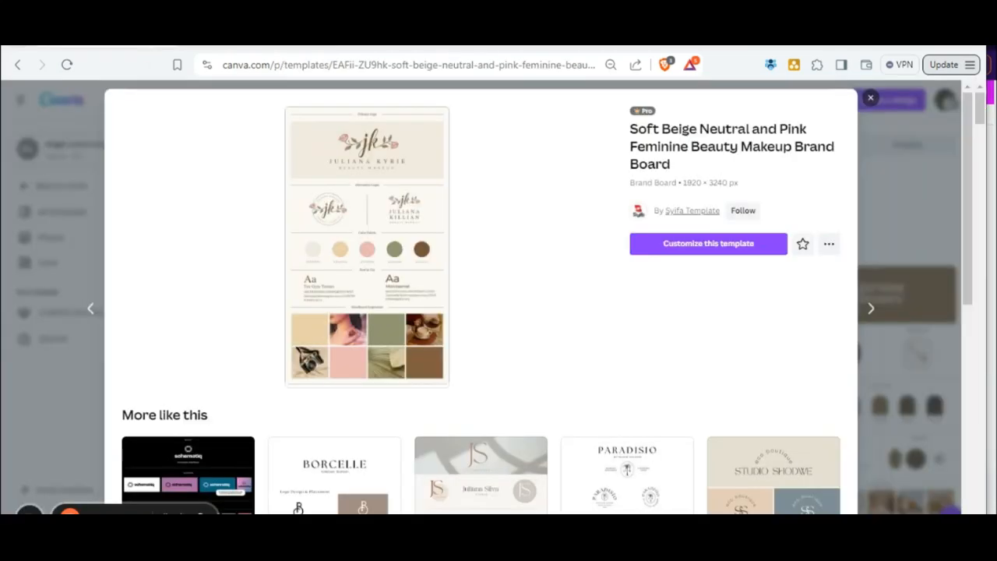
Close the template preview, search the template library for logos and browse the logo designs.
left_click(864, 99)
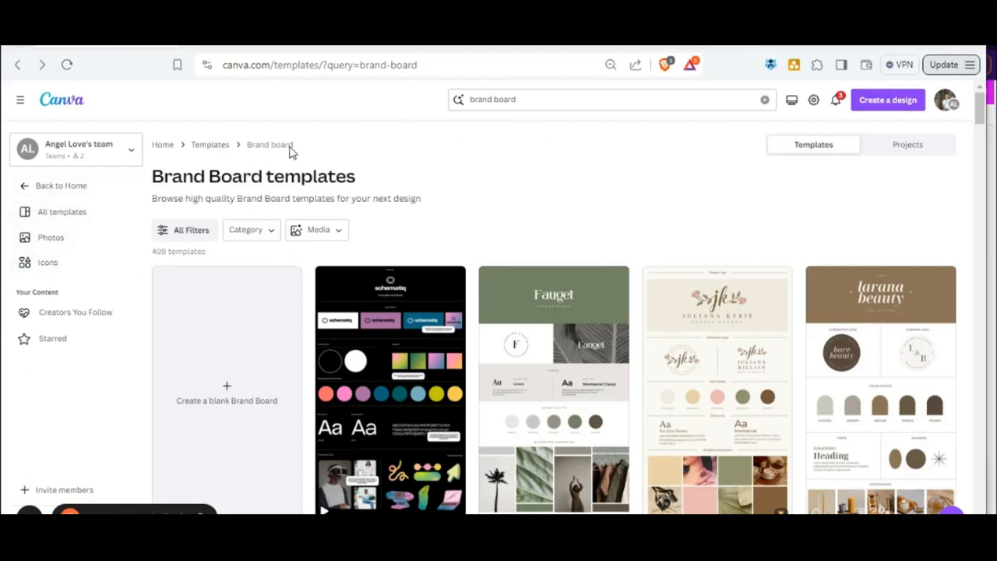
left_click(81, 191)
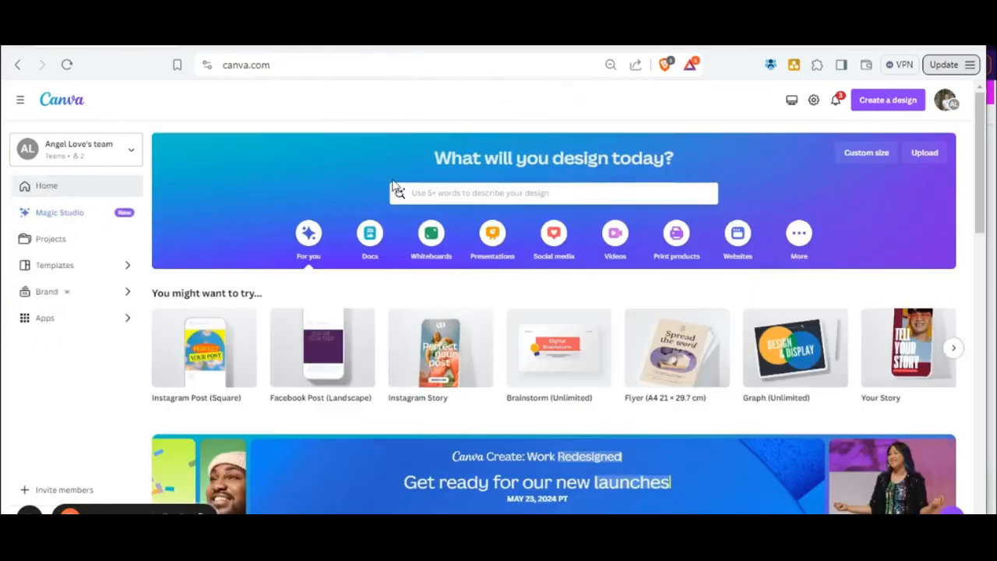
left_click(525, 194)
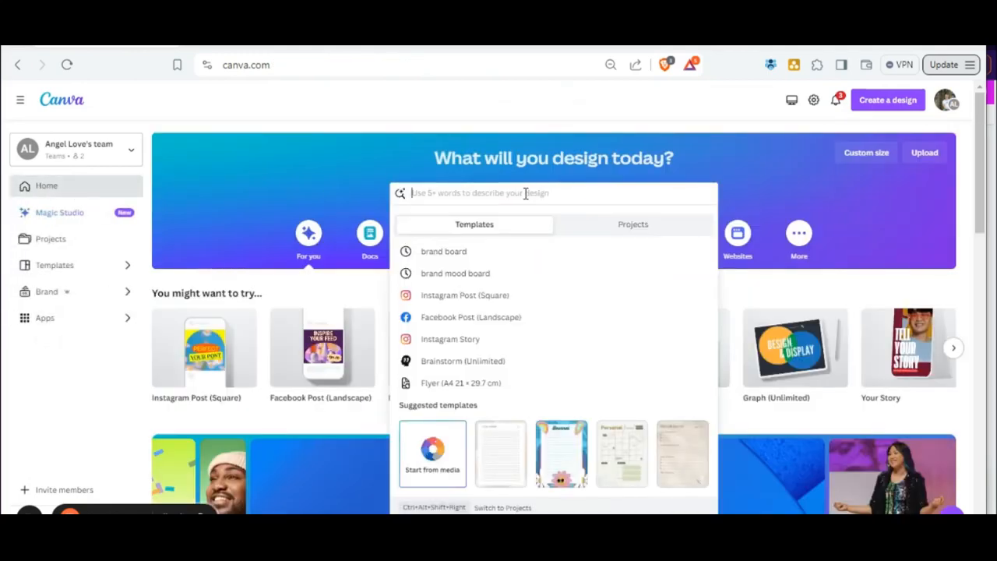
type("logos")
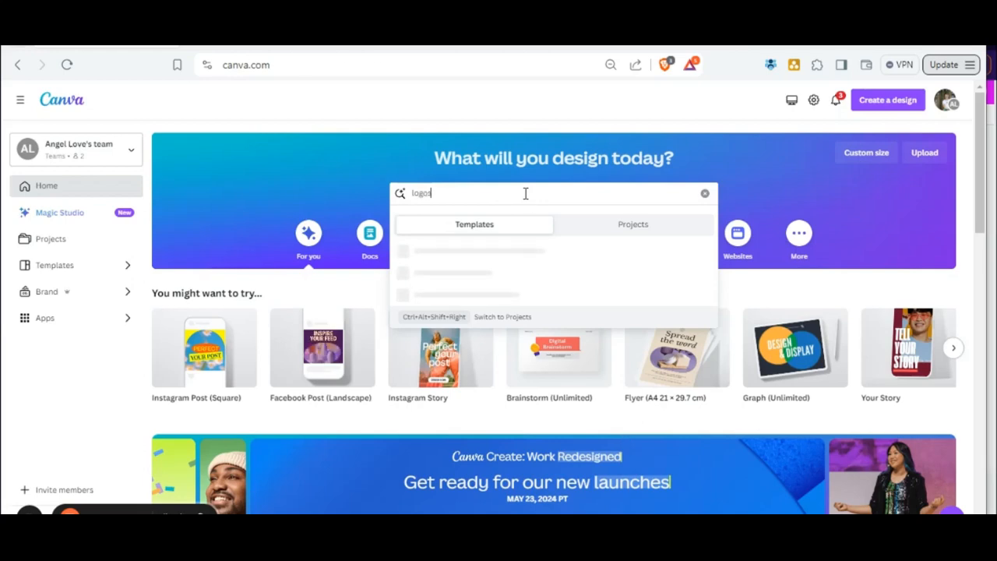
key("Return")
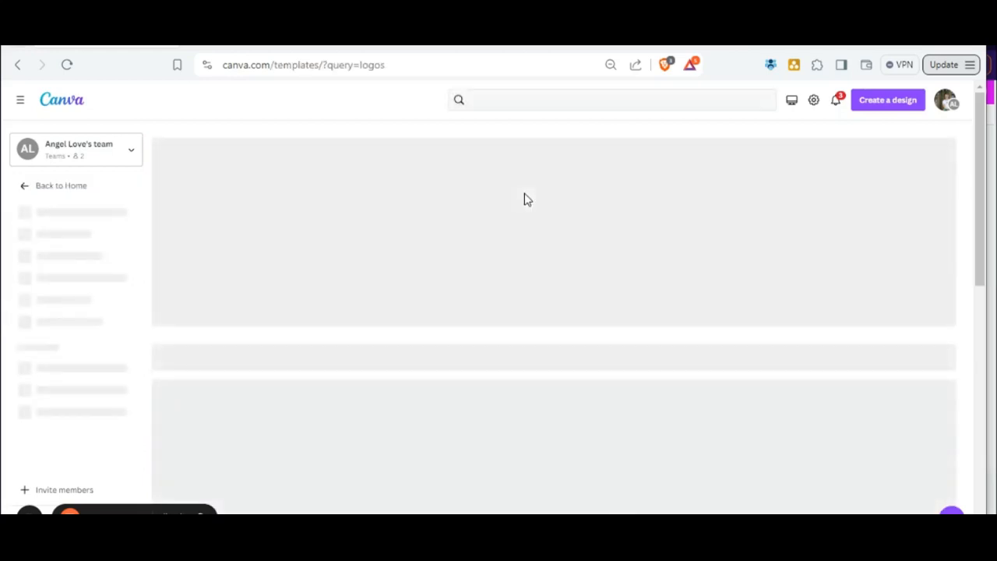
scroll(642, 352, "down", 2)
scroll(643, 352, "up", 2)
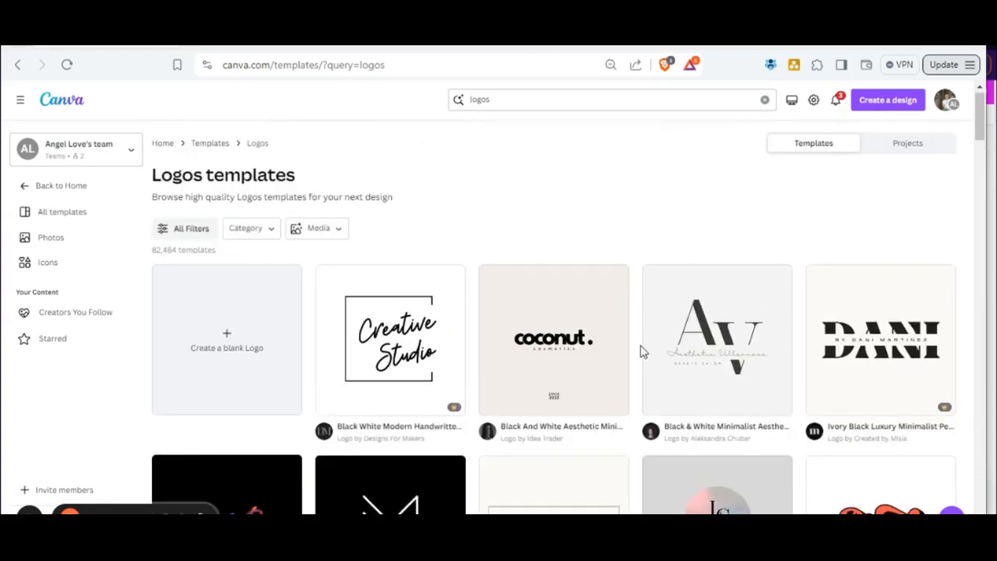
scroll(639, 351, "down", 10)
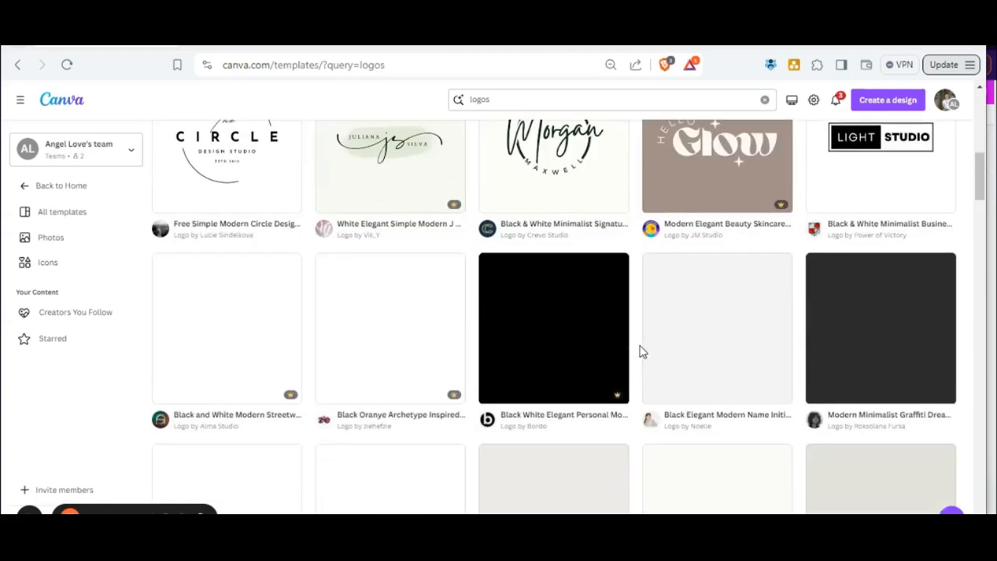
scroll(640, 351, "down", 8)
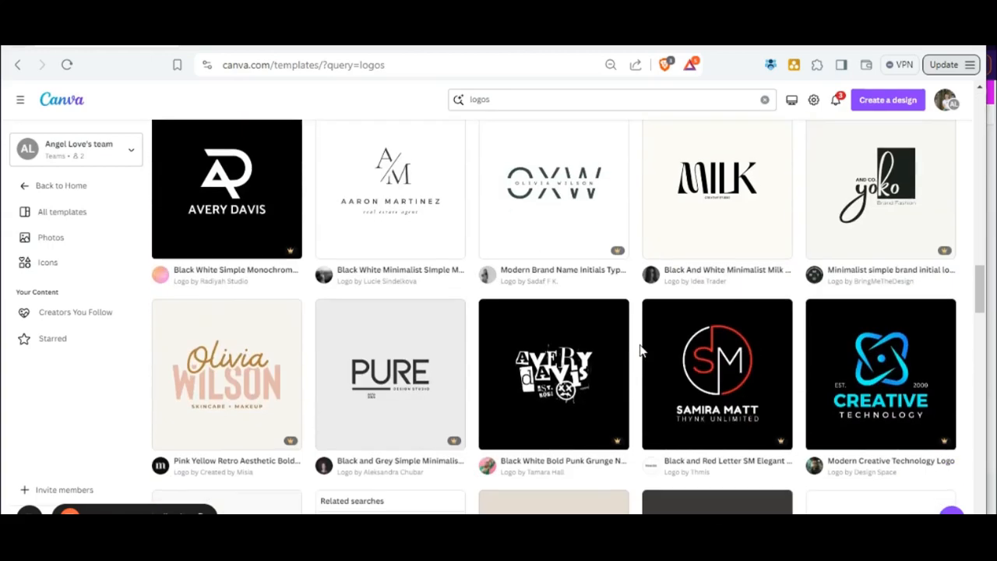
scroll(639, 350, "up", 15)
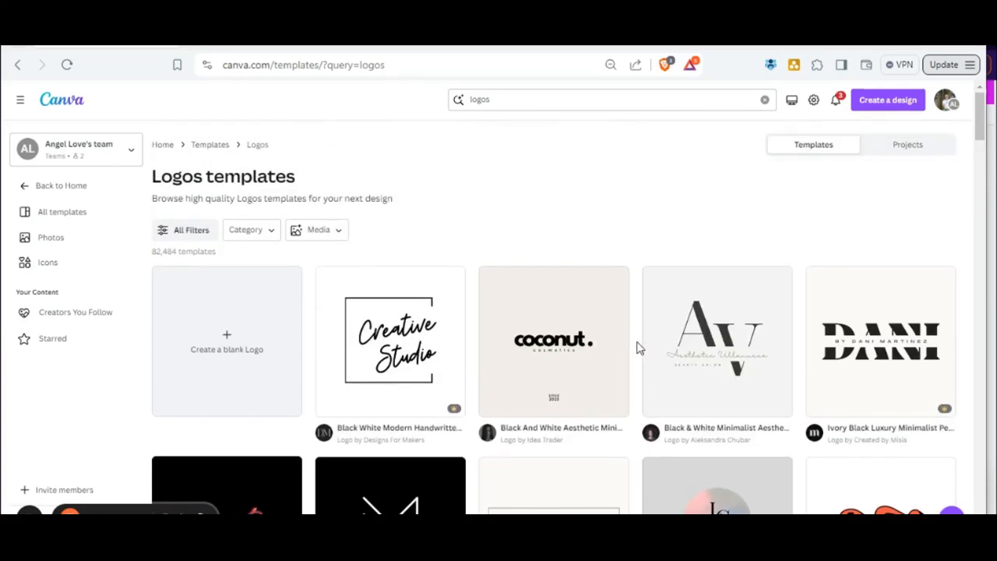
Return to the open brand board design and examine its logos, colour palette, fonts and moodboard section.
left_click(248, 46)
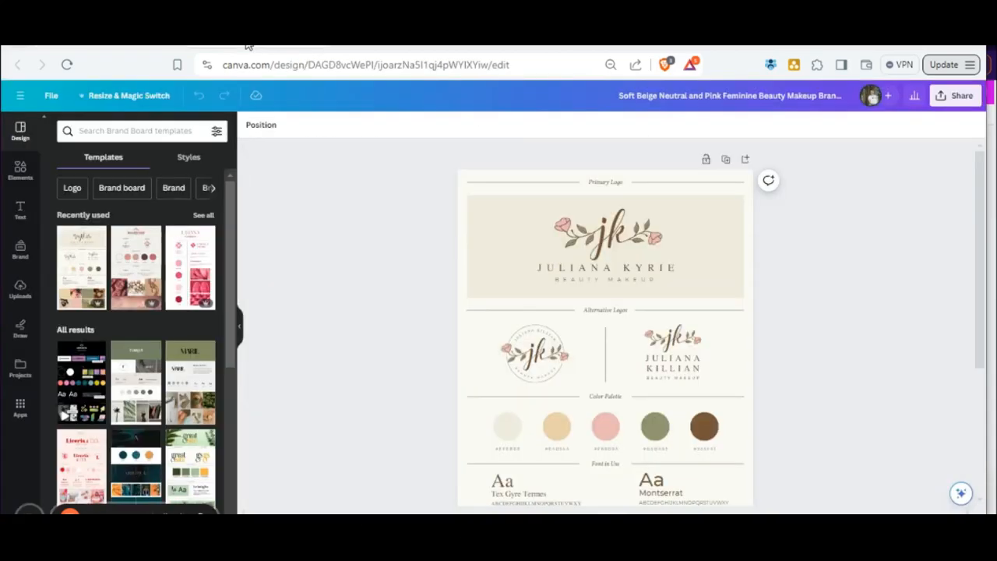
scroll(828, 291, "down", 1)
scroll(828, 292, "up", 1)
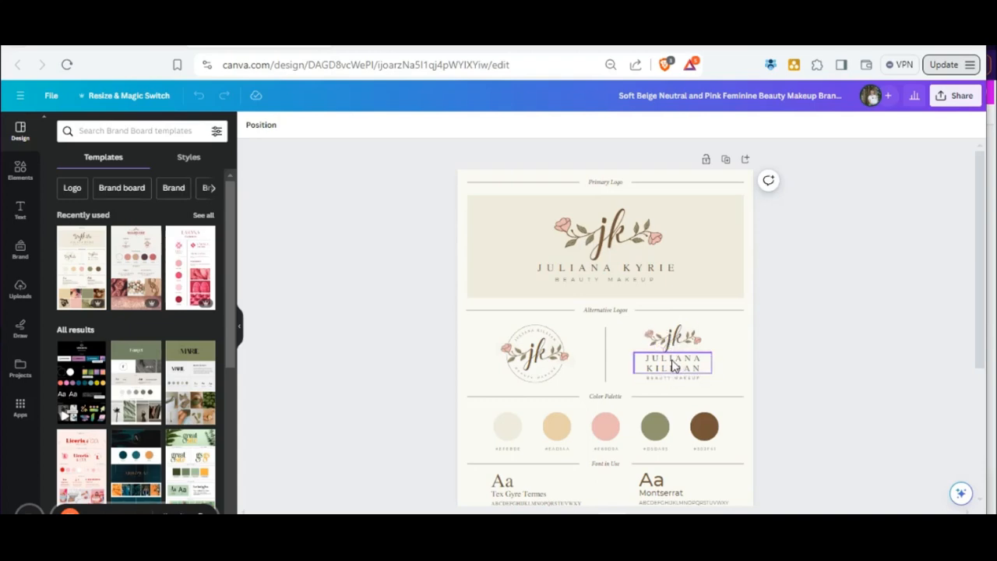
scroll(746, 287, "down", 1)
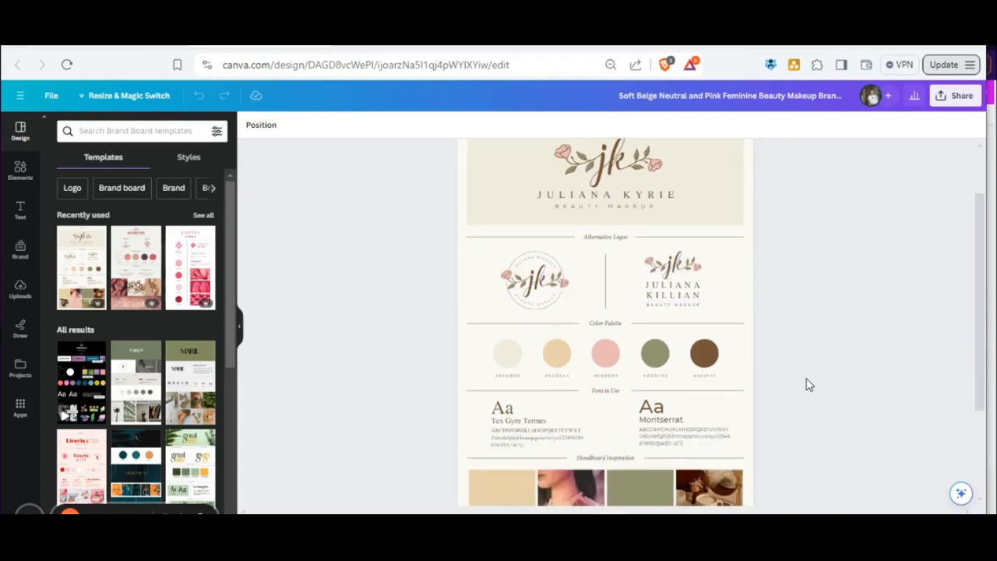
scroll(675, 303, "up", 1)
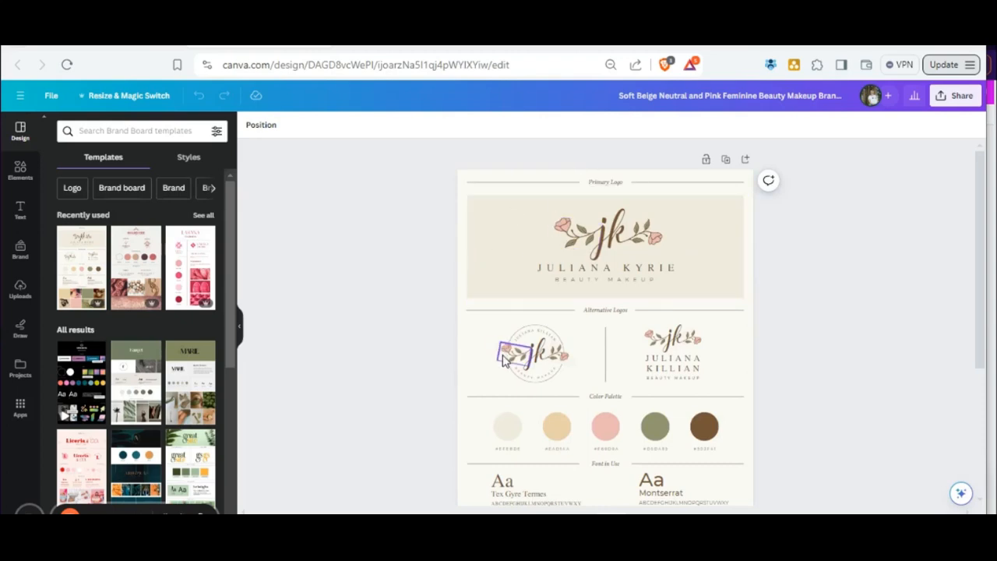
left_click(675, 348)
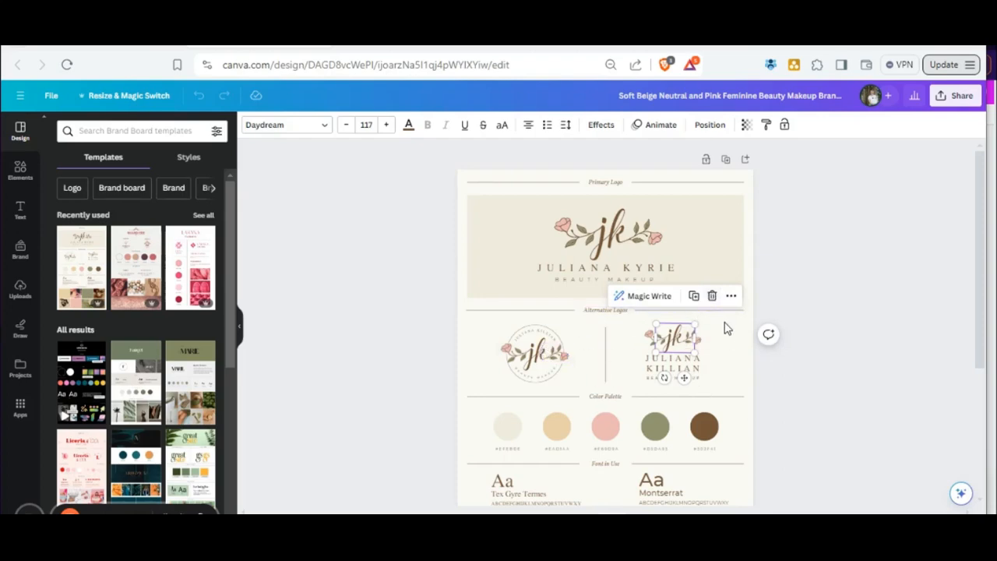
left_click(809, 274)
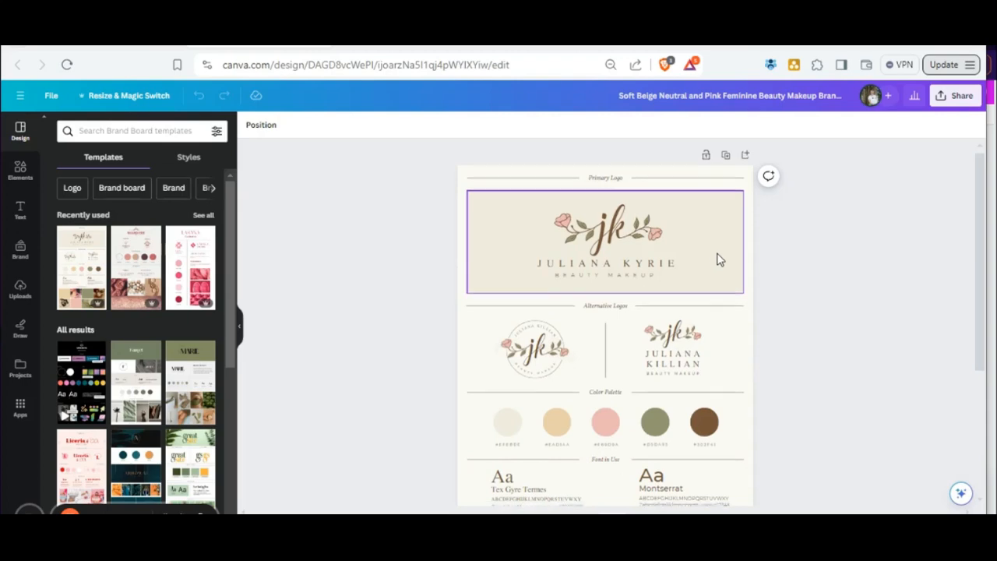
scroll(719, 262, "down", 1)
scroll(719, 261, "down", 1)
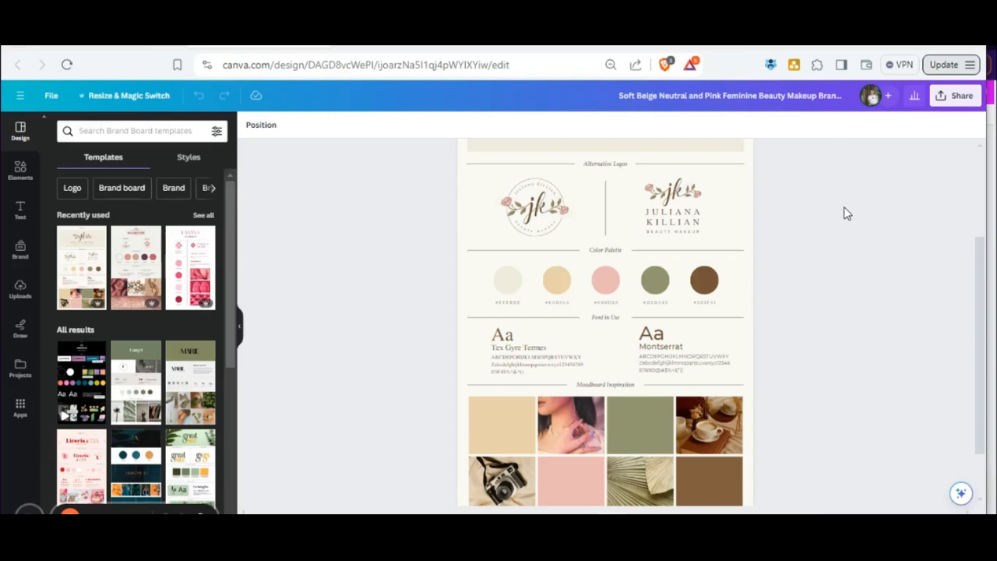
Sample the pink #ED2D82 from the Join Our FB Group button on the Angel Love website with ColorPick Eyedropper.
left_click(816, 67)
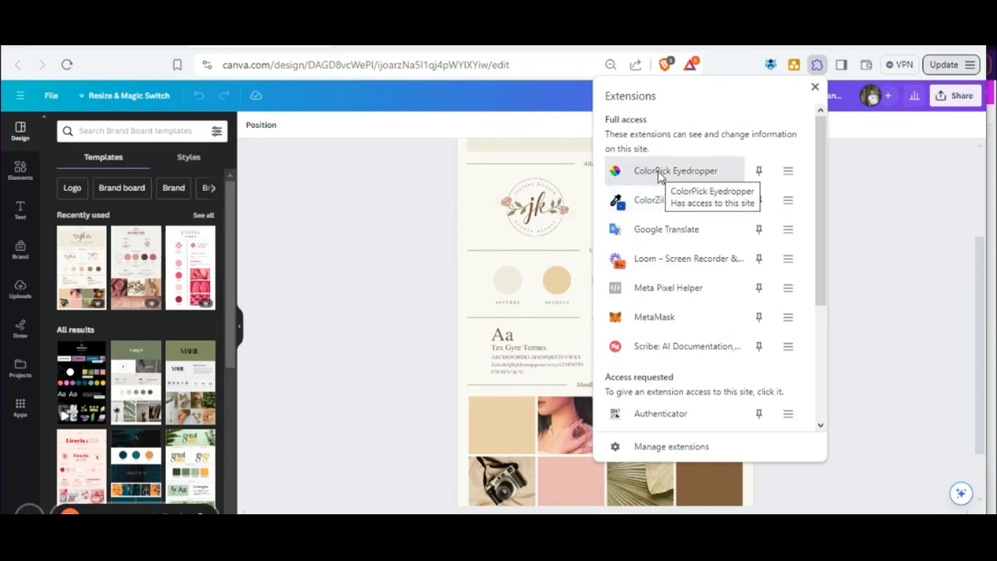
left_click(660, 171)
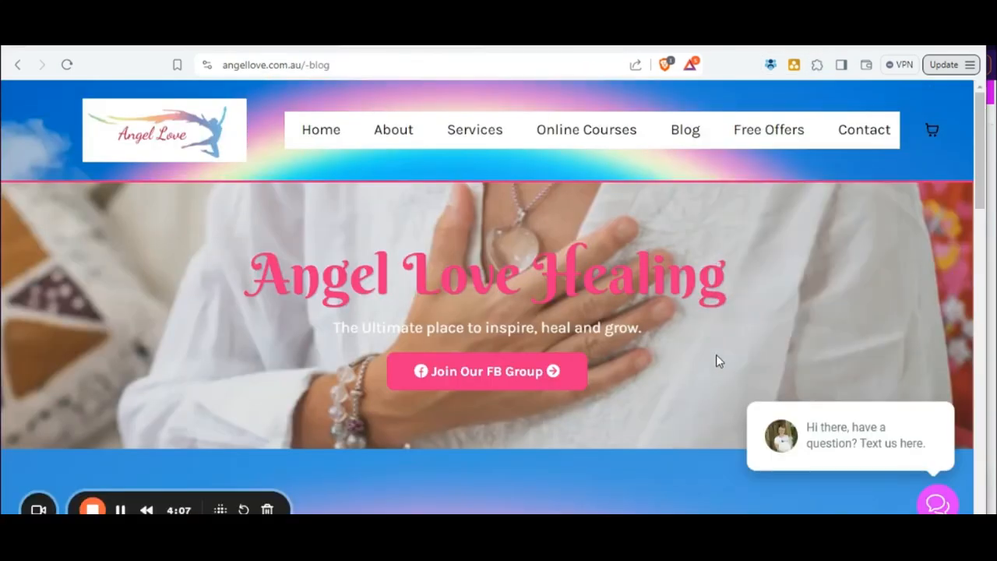
left_click(817, 67)
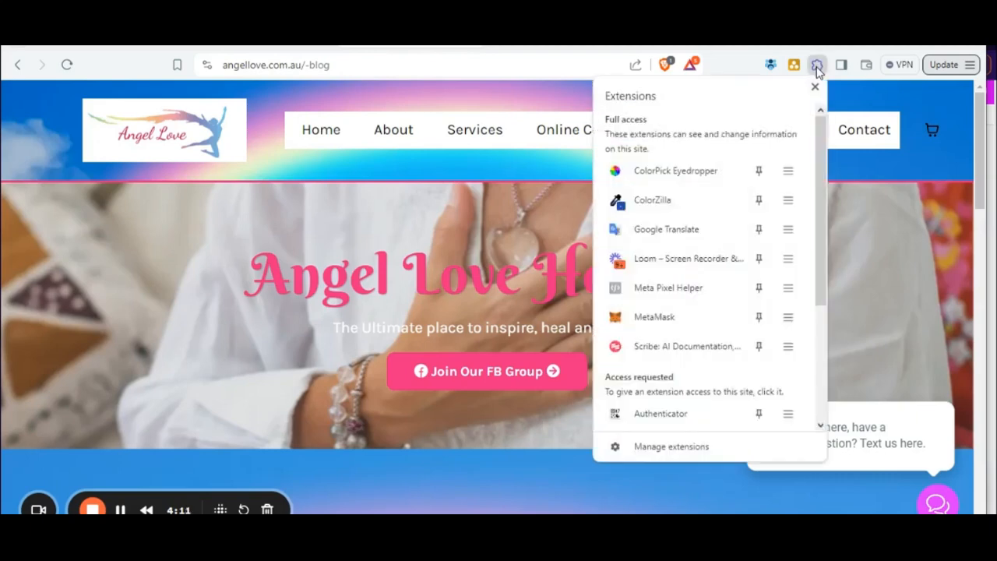
left_click(679, 174)
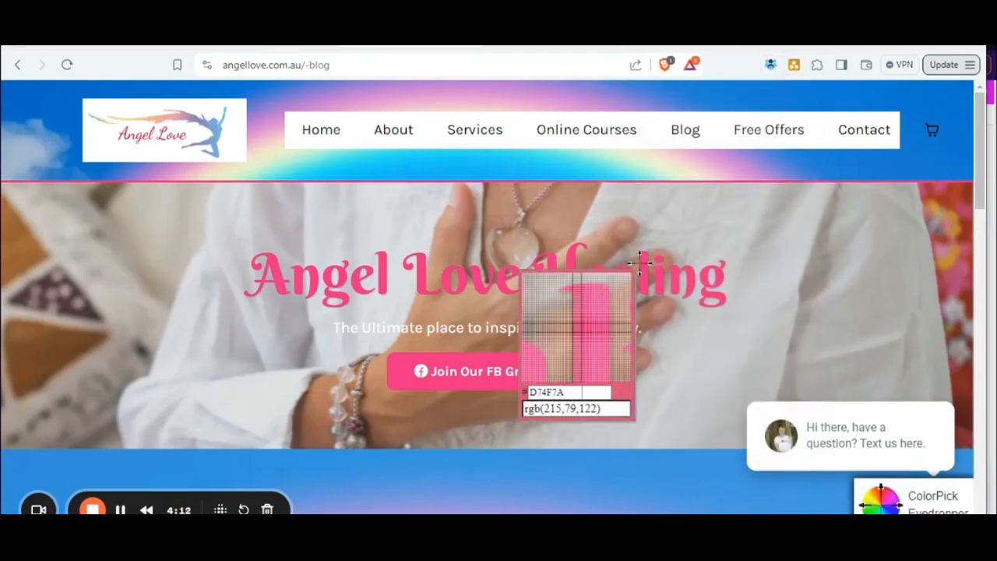
left_click(398, 366)
key("ctrl+c")
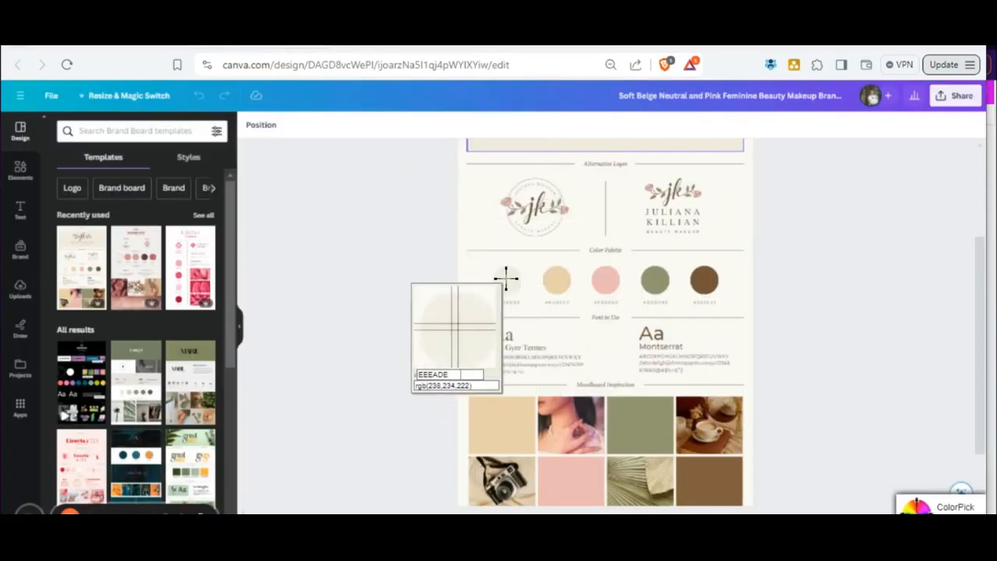
Dismiss the eyedropper on the brand board and replace the first palette swatch's hex label with ED2D82.
left_click(424, 310)
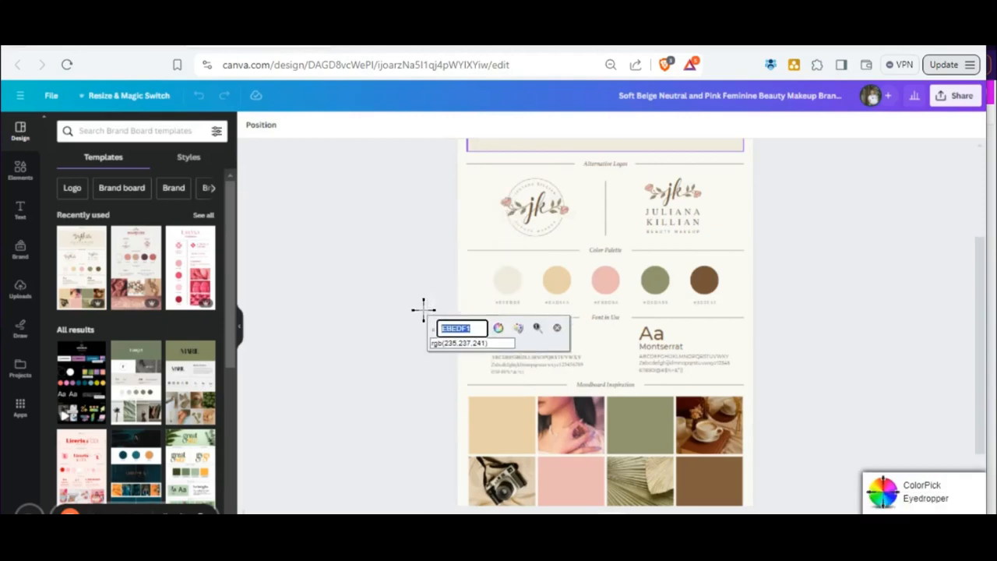
left_click(558, 332)
left_click(499, 281)
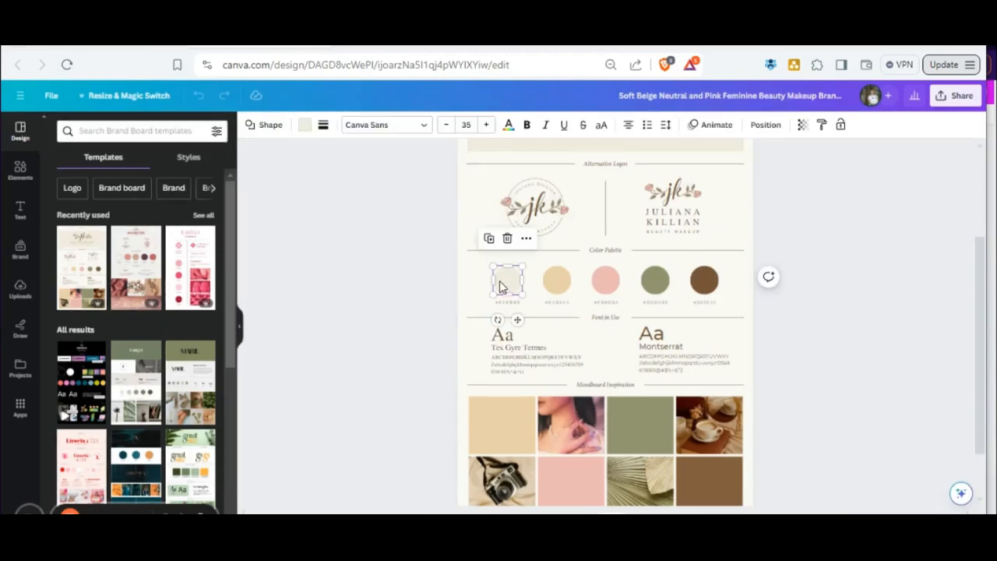
left_click(507, 303)
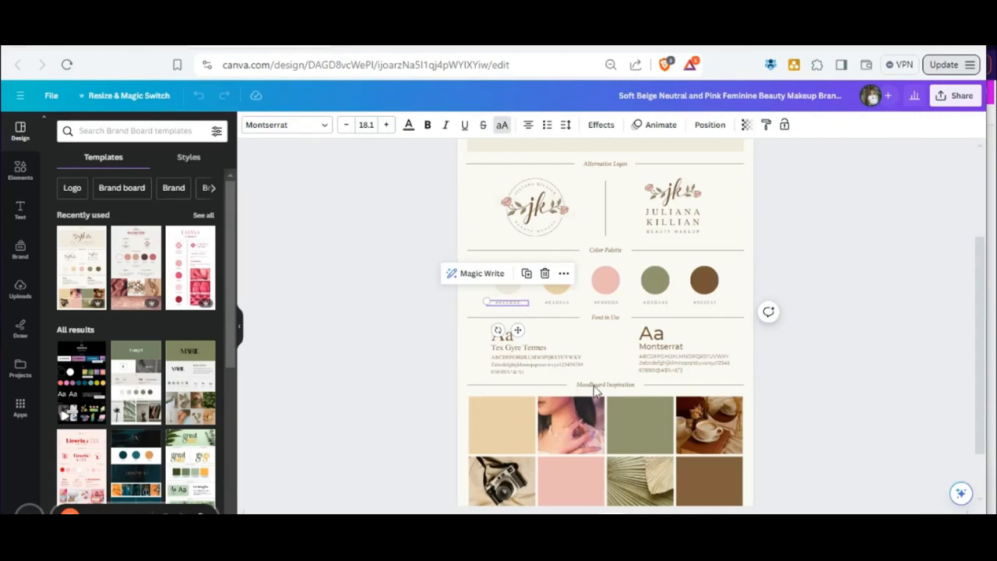
scroll(507, 304, "up", 3)
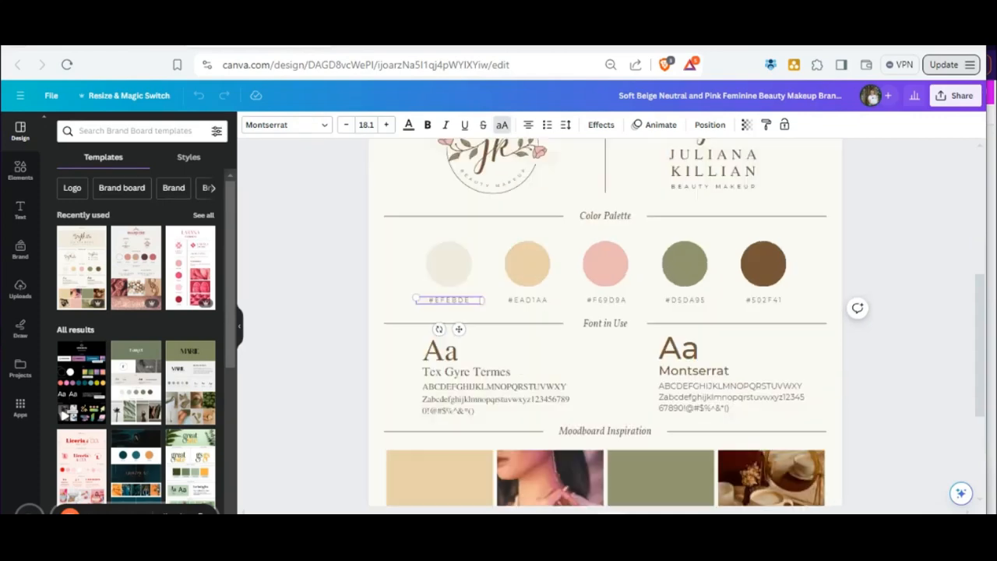
double_click(460, 301)
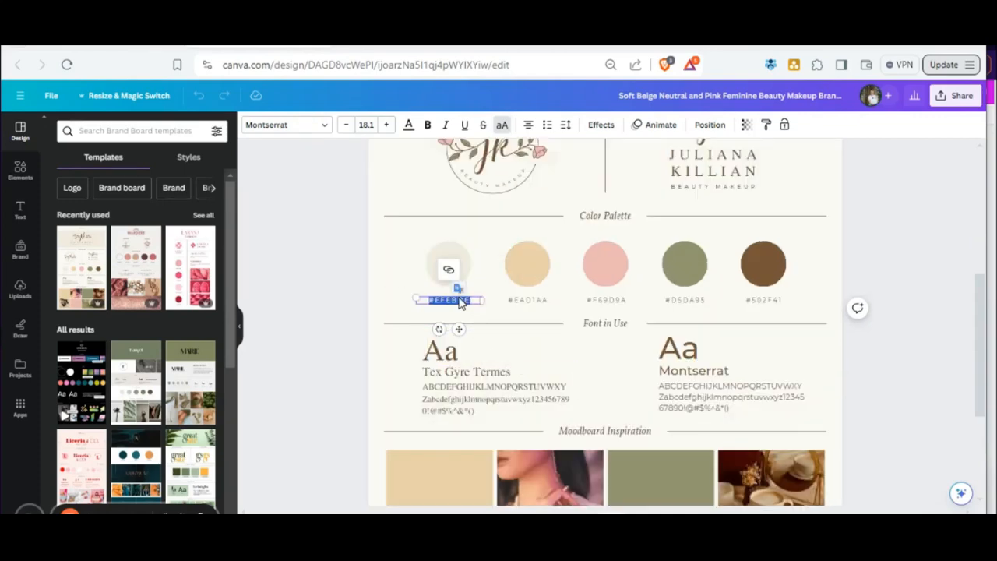
type("ED2D82")
left_click(433, 261)
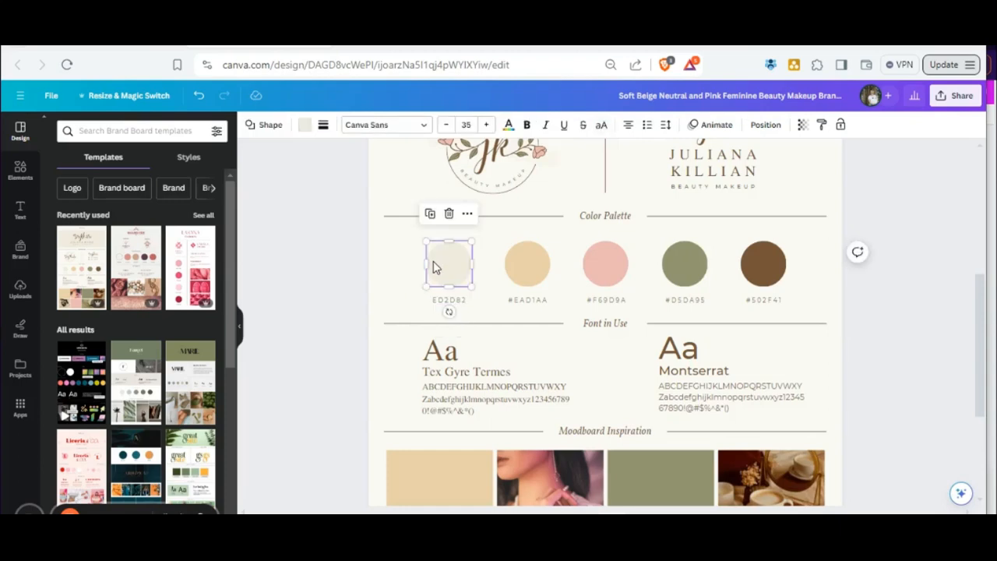
left_click(447, 300)
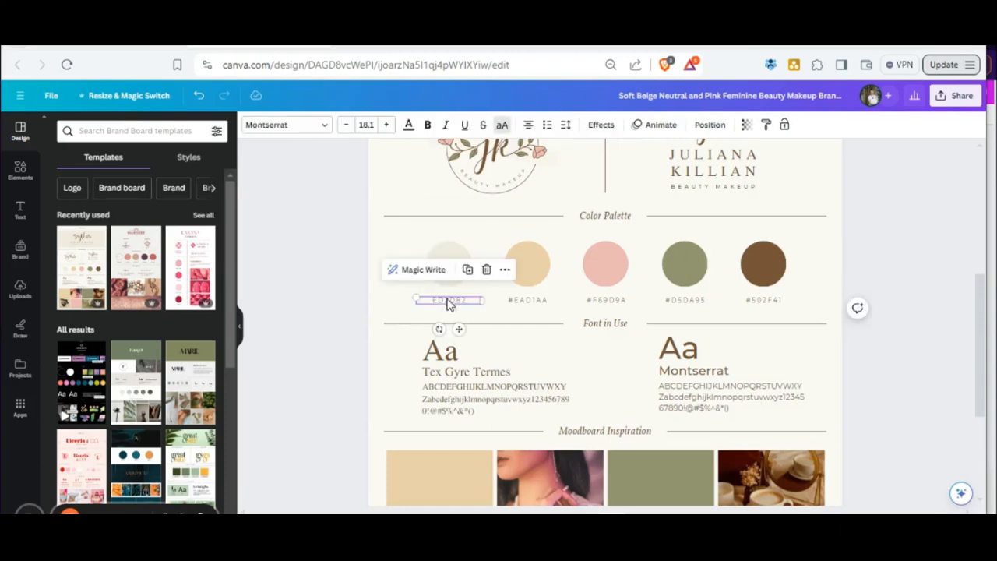
left_click(446, 301)
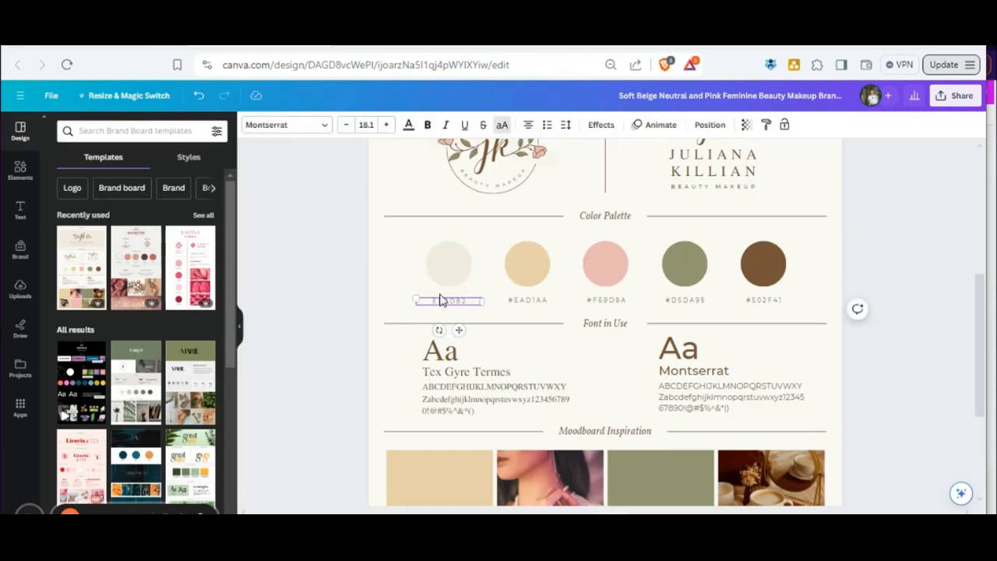
Fill the first circle of the Color Palette with the pink ED2D82.
left_click(450, 286)
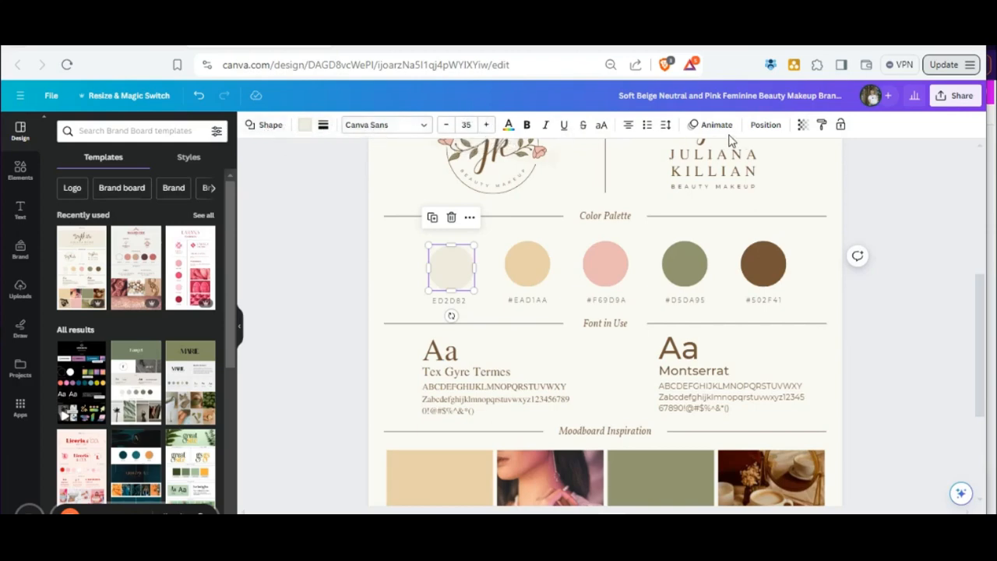
left_click(306, 127)
left_click(100, 130)
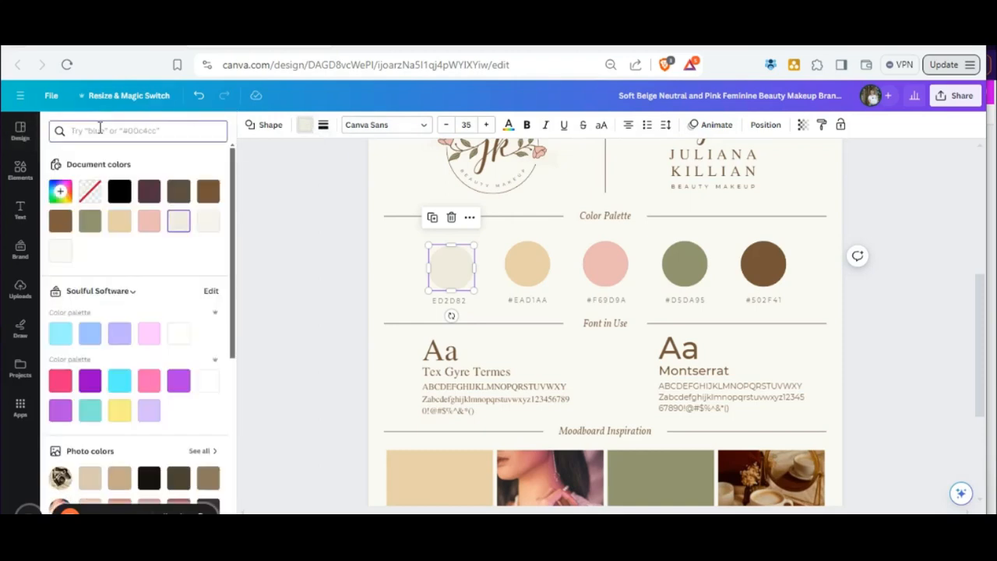
key("ctrl+v")
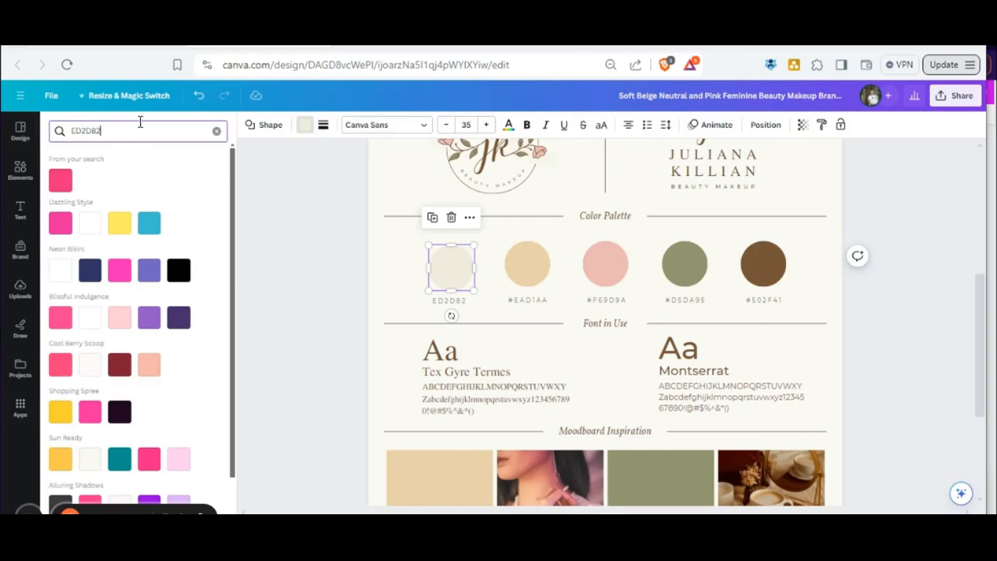
left_click(60, 182)
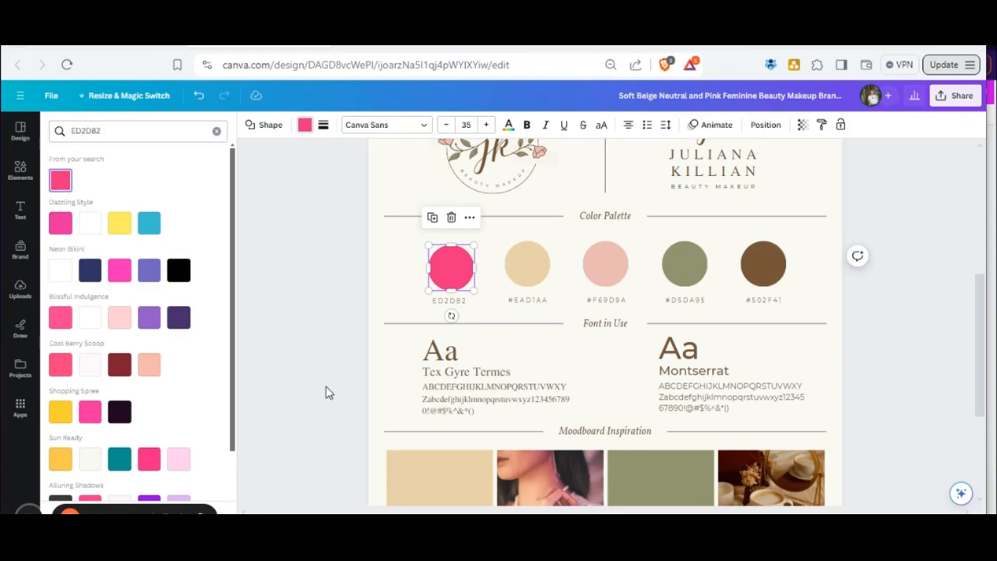
key("Escape")
Sample the blue #0167C5 from the sky in the Angel Love website's header and return to the brand board.
left_click(519, 269)
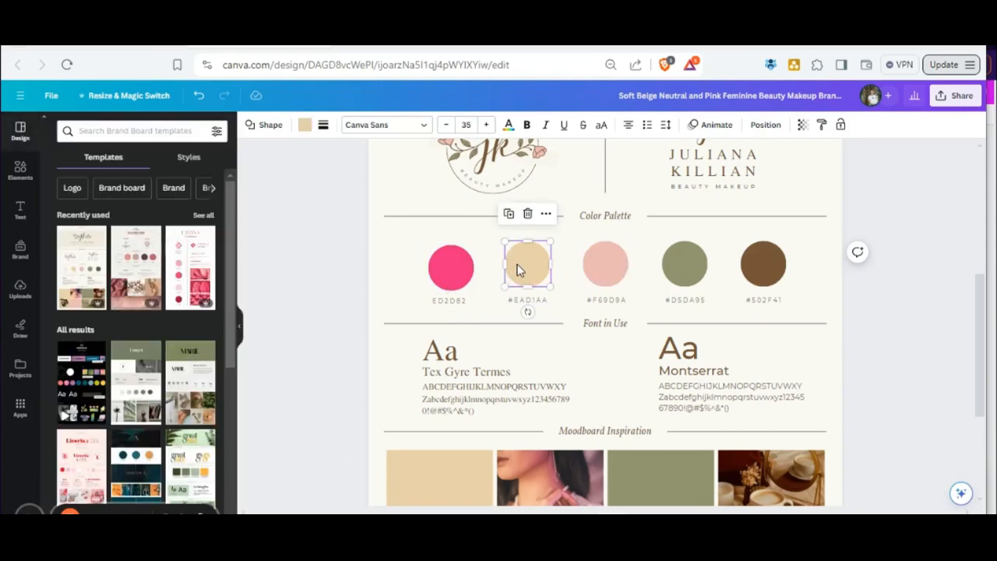
left_click(375, 40)
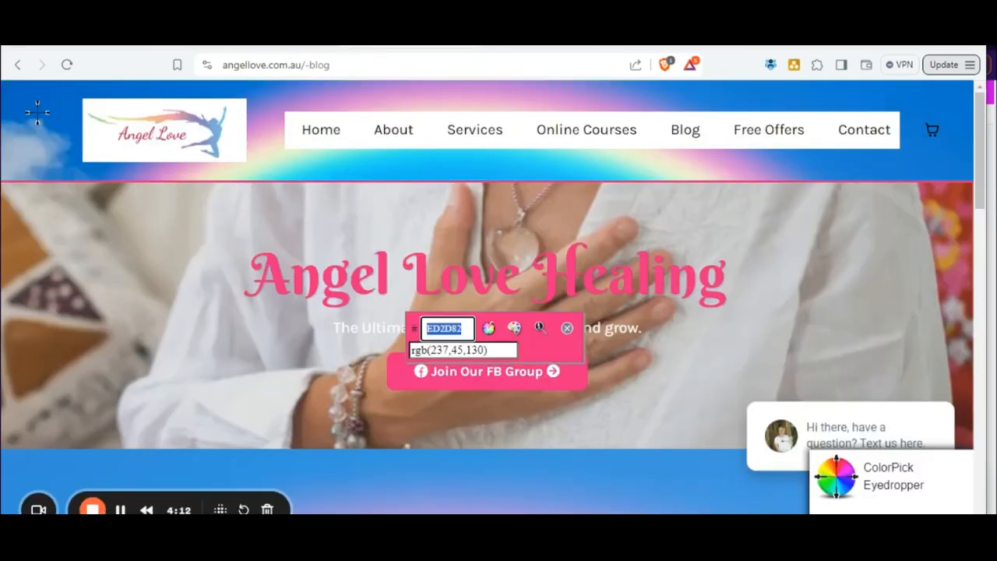
left_click(20, 96)
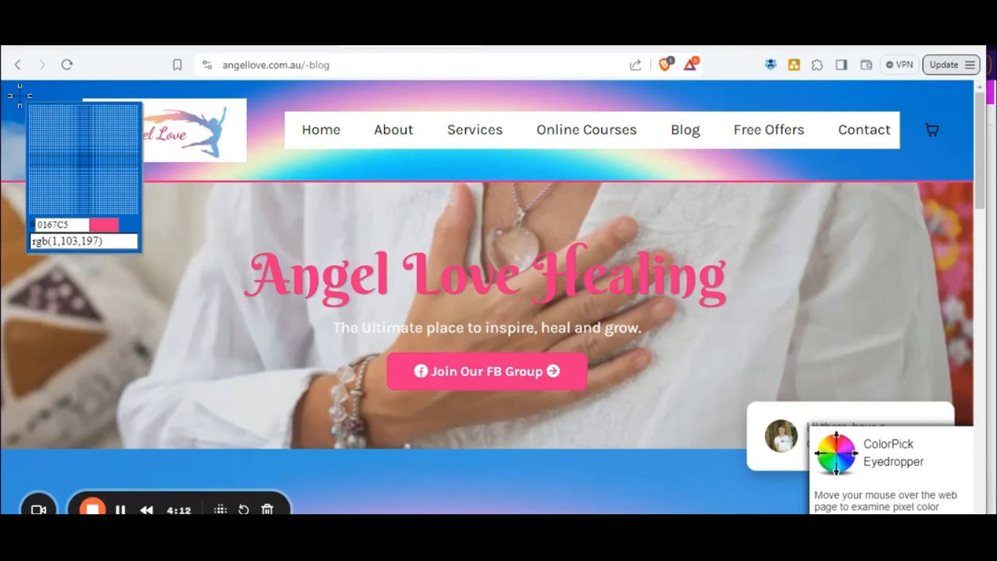
left_click(20, 96)
key("ctrl+c")
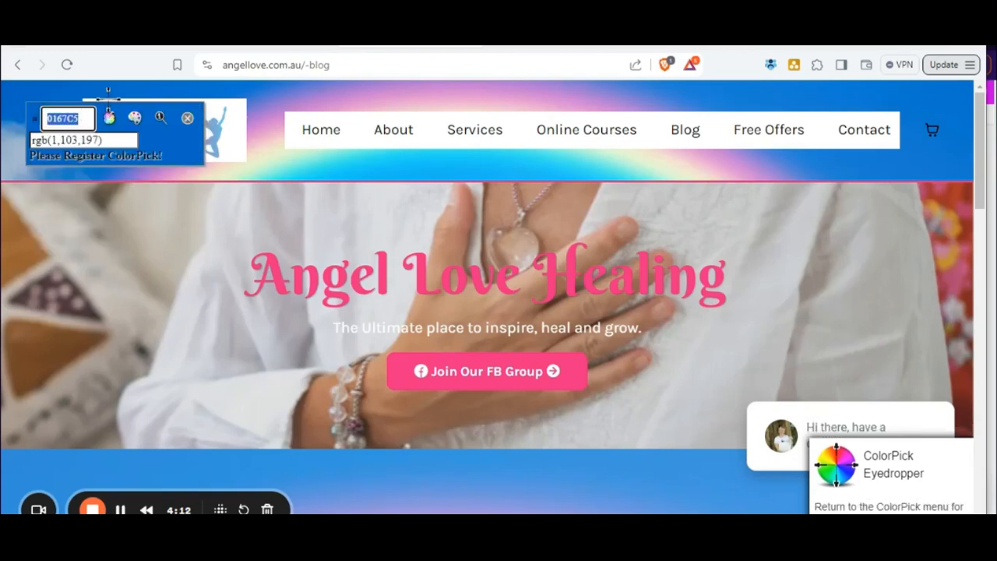
left_click(218, 41)
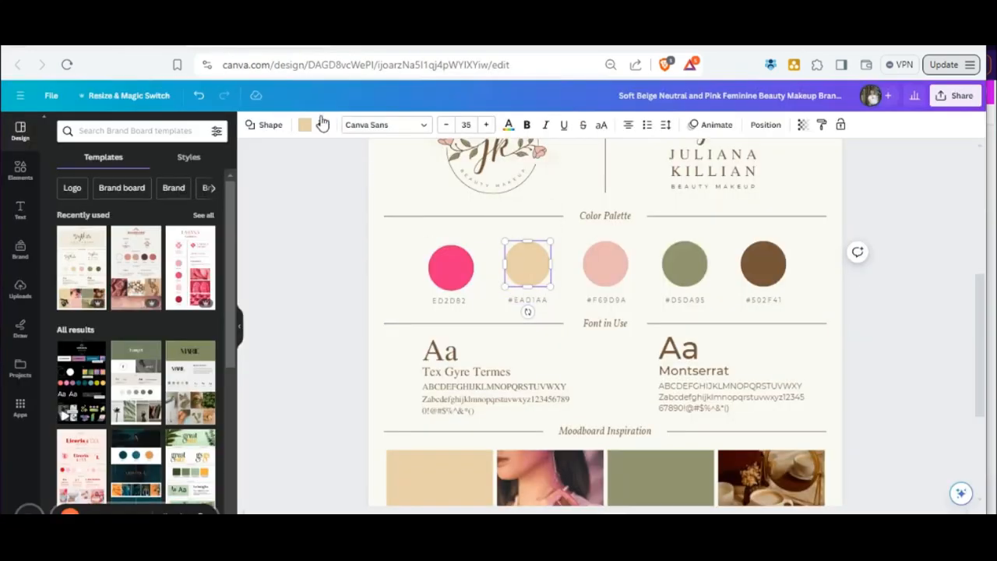
Set the second palette swatch's hex label to #0167C5 and add the missing # before the first swatch's code.
left_click(523, 303)
double_click(523, 306)
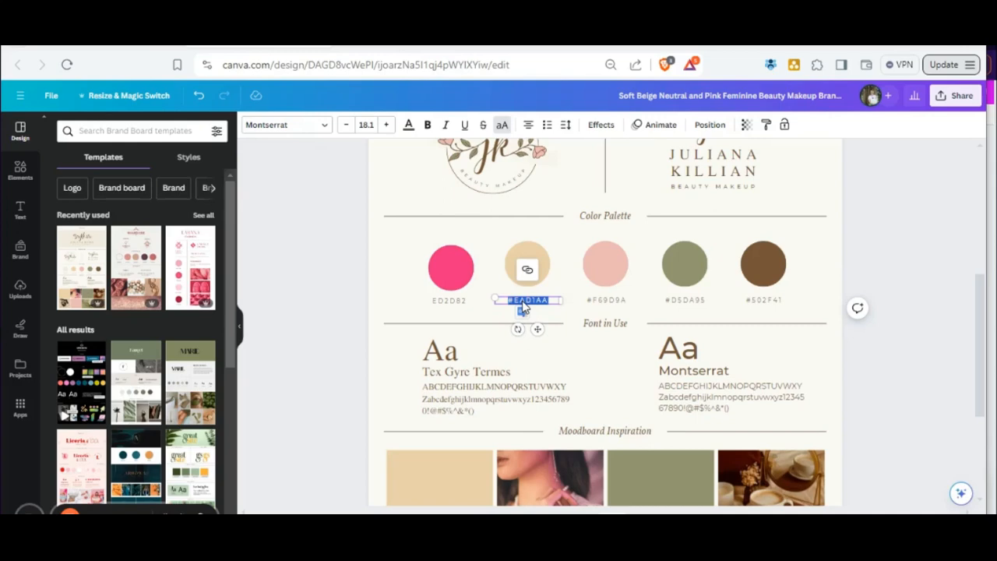
key("ctrl+v")
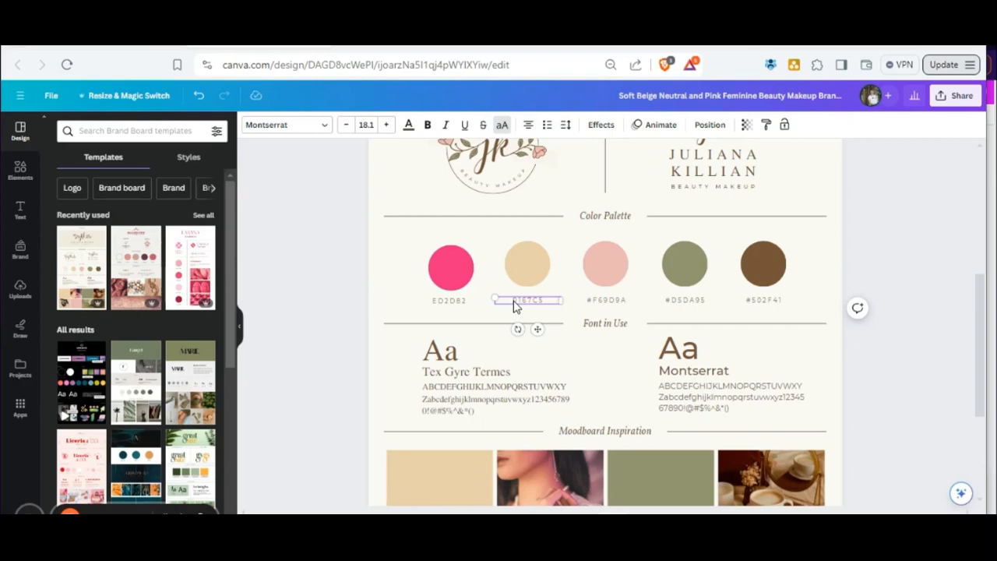
left_click(434, 302)
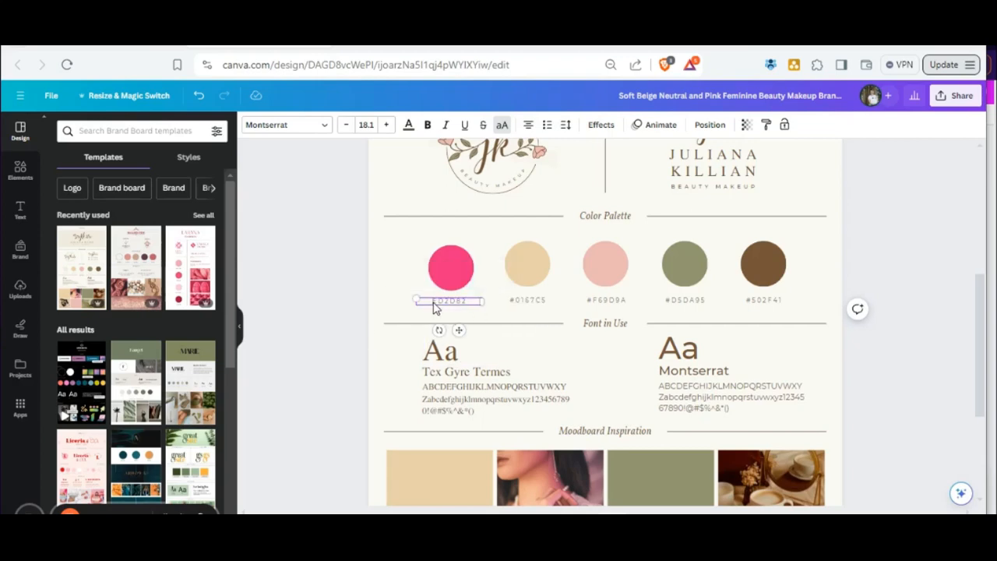
Fill the second circle of the Color Palette with the blue 0167C5.
left_click(520, 265)
left_click(305, 130)
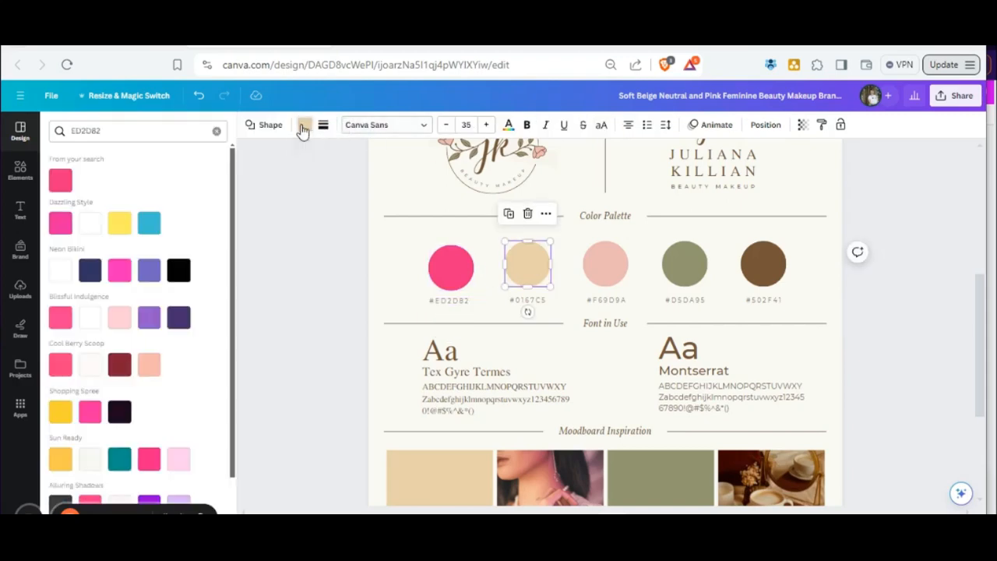
left_click_drag(124, 128, 44, 140)
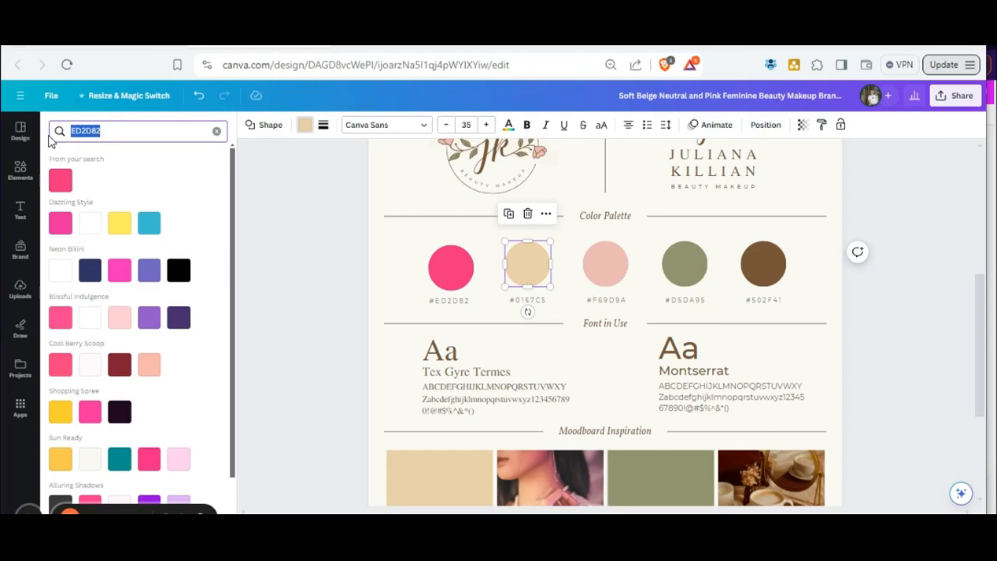
key("ctrl+v")
left_click(60, 180)
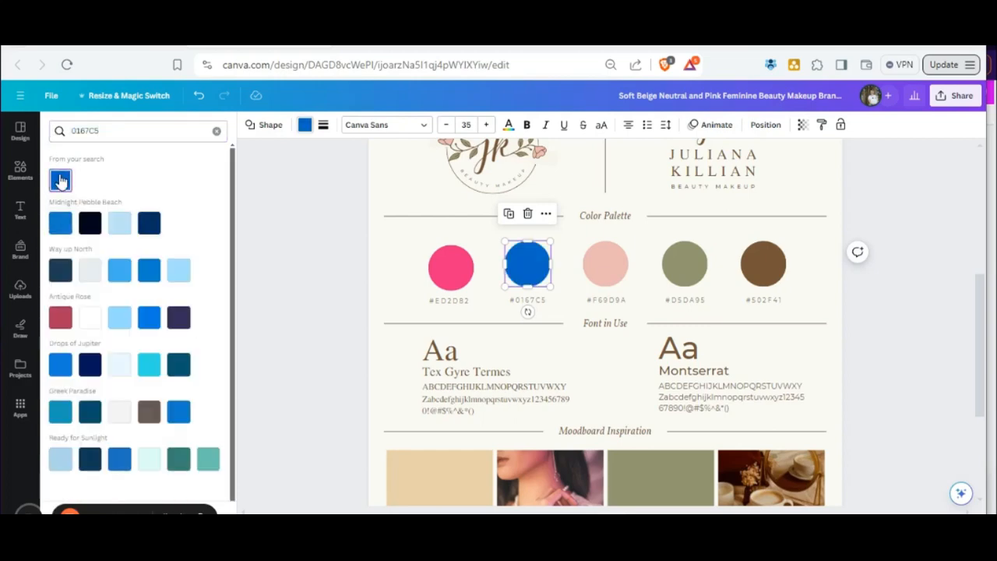
left_click(907, 366)
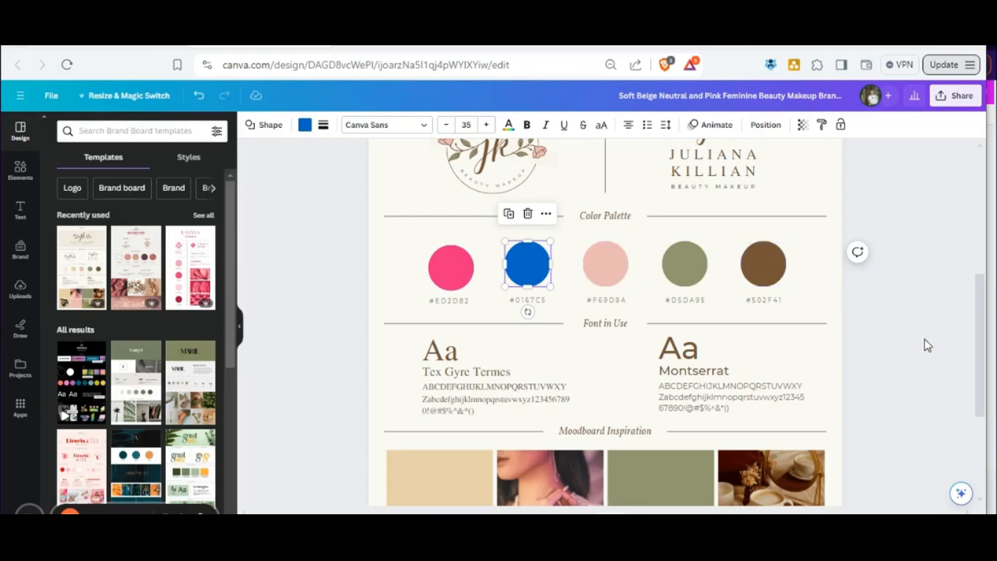
Review the brand board's logos and palette, and inspect the Tex Gyre Termes heading and alphabet samples under Font in Use.
scroll(905, 341, "up", 3)
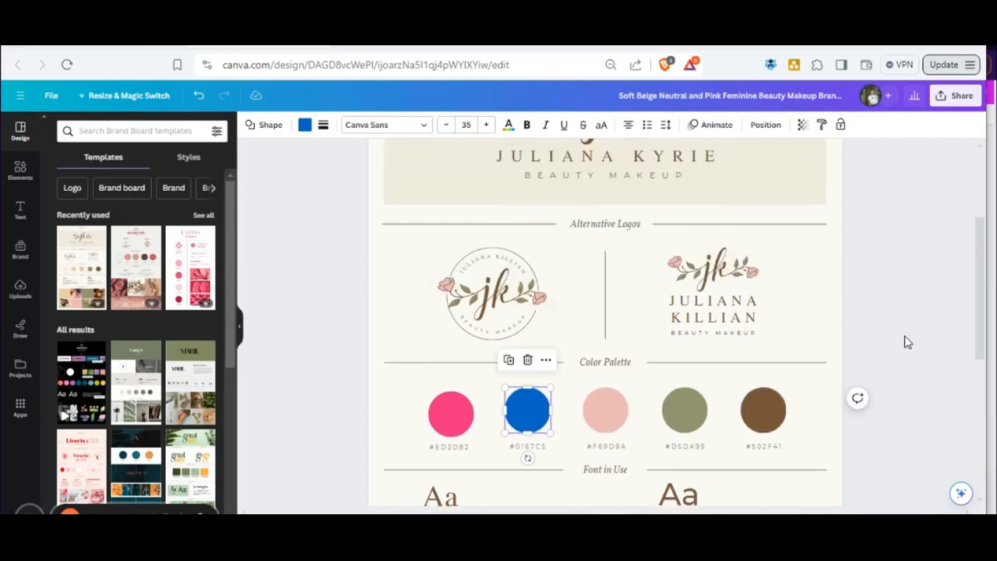
scroll(906, 341, "down", 1)
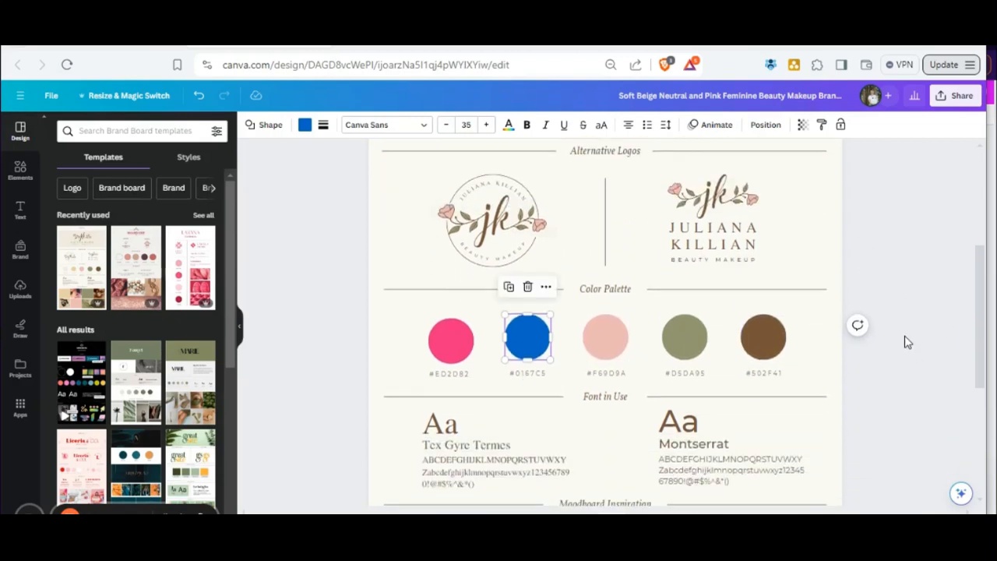
scroll(905, 341, "down", 1)
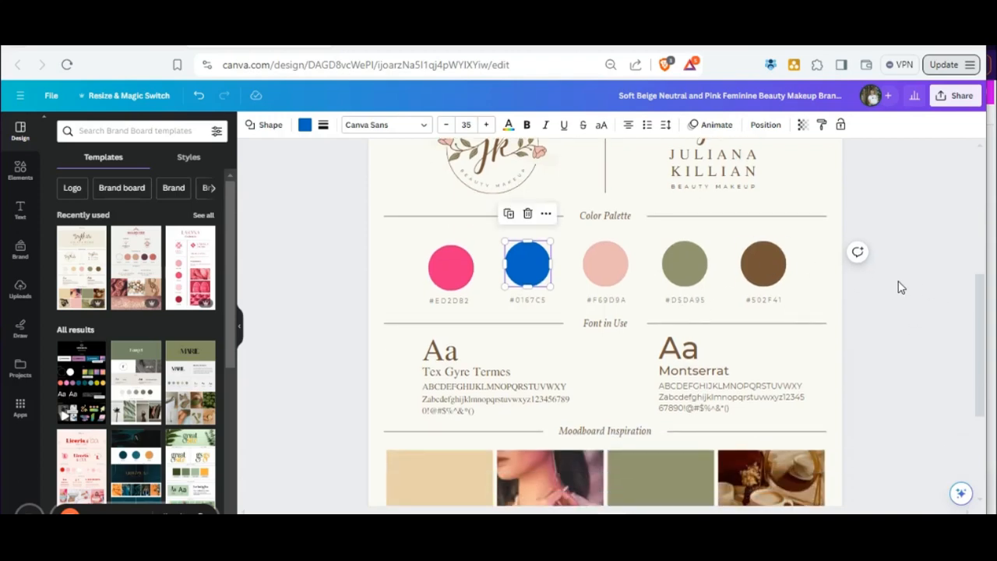
scroll(899, 285, "down", 2)
scroll(928, 327, "up", 1)
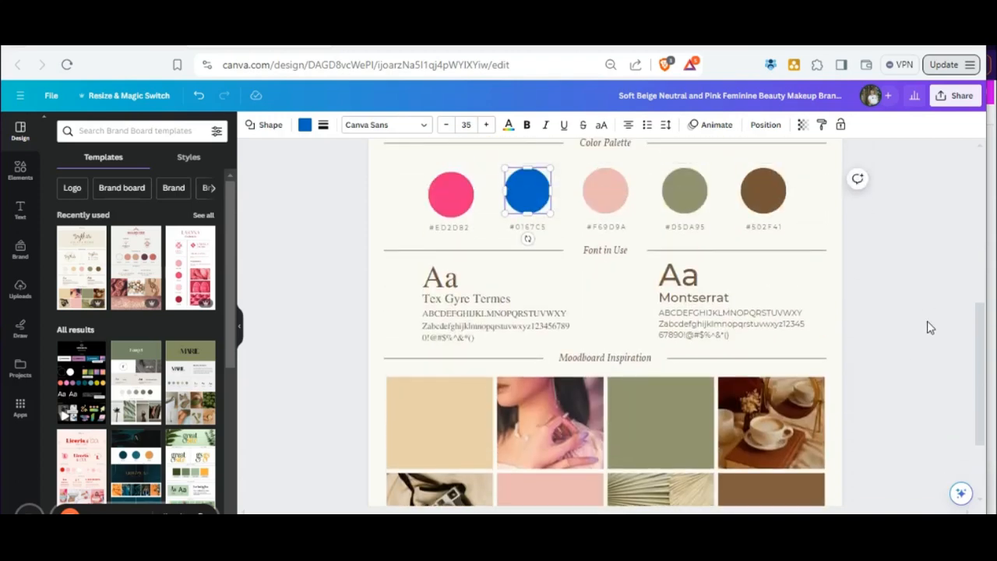
left_click(448, 282)
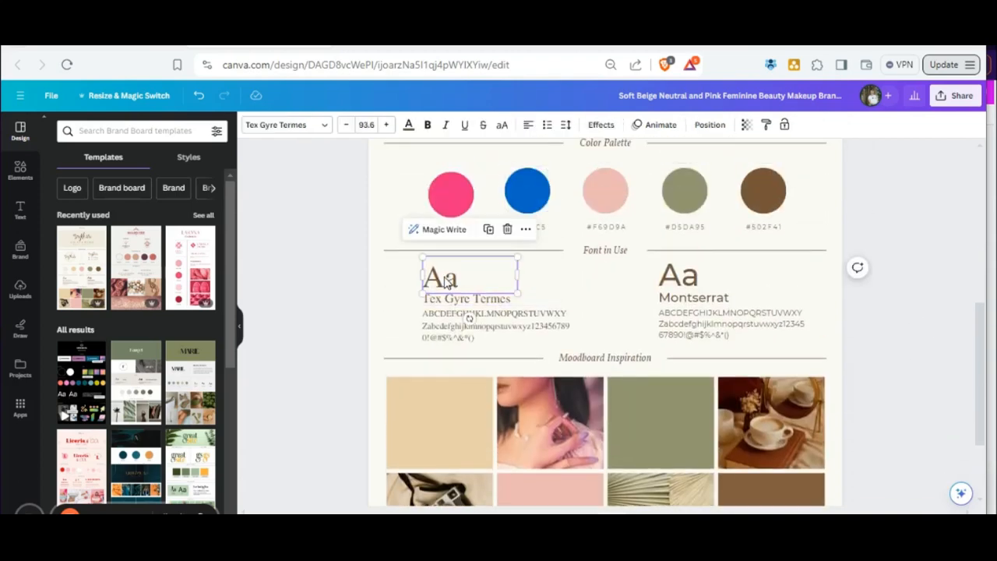
left_click(489, 314)
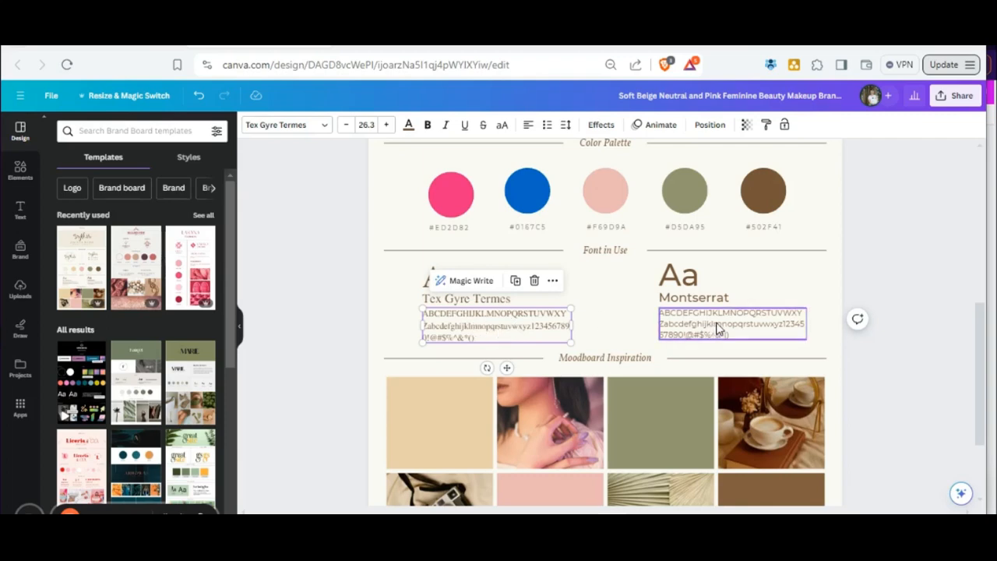
Change the font of the large Aa above the Tex Gyre Termes label to Canva Sans.
left_click(698, 282)
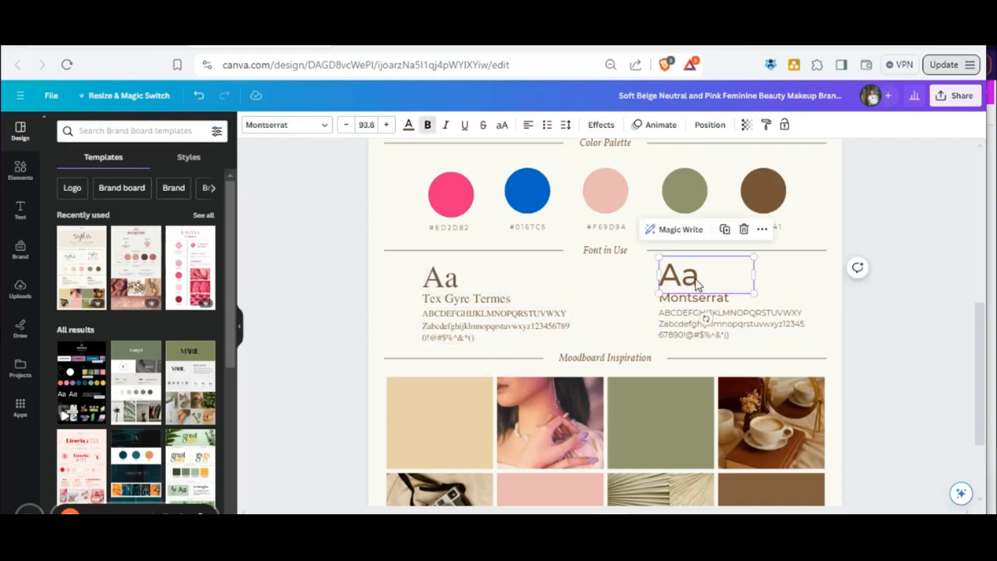
left_click(456, 285)
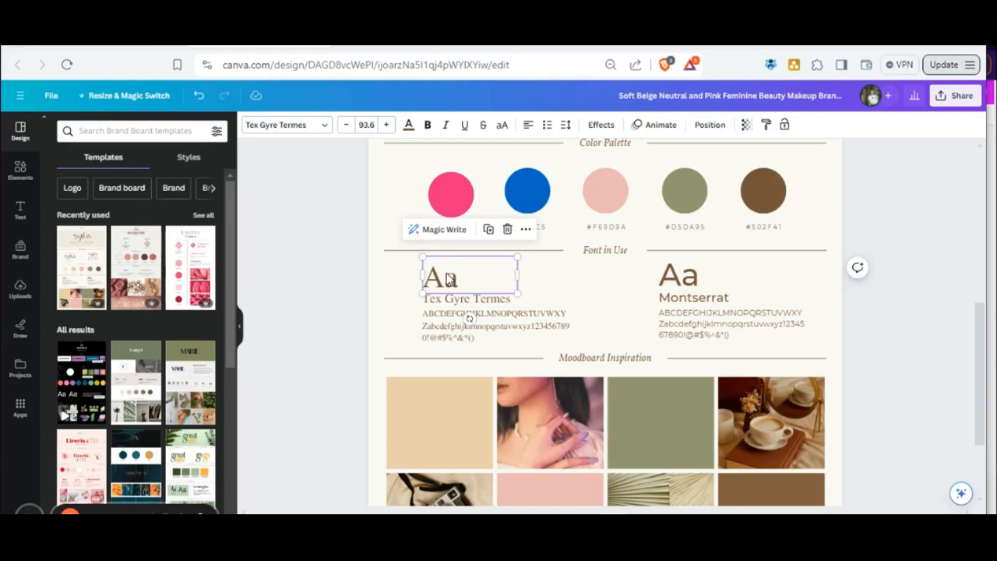
left_click(287, 127)
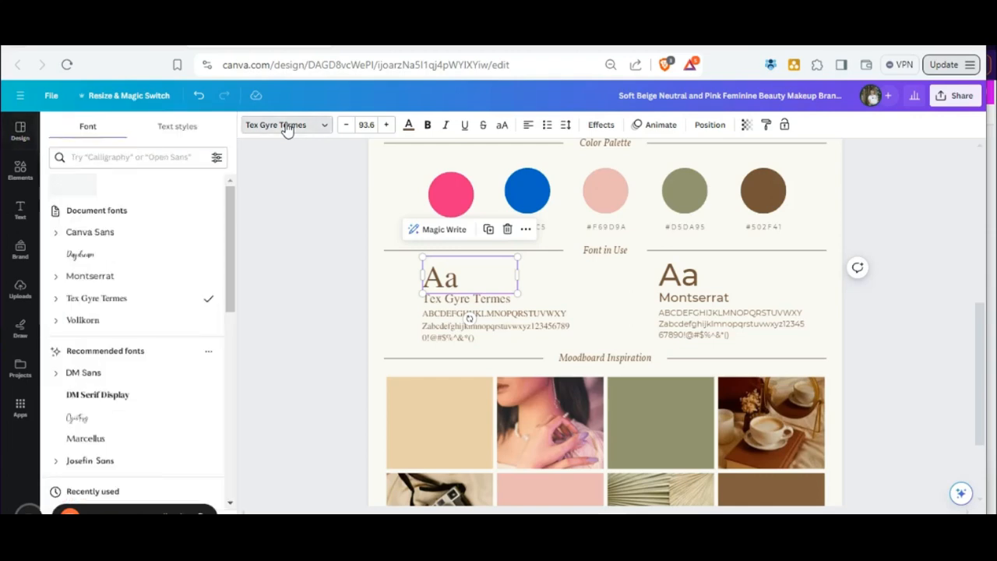
left_click(89, 236)
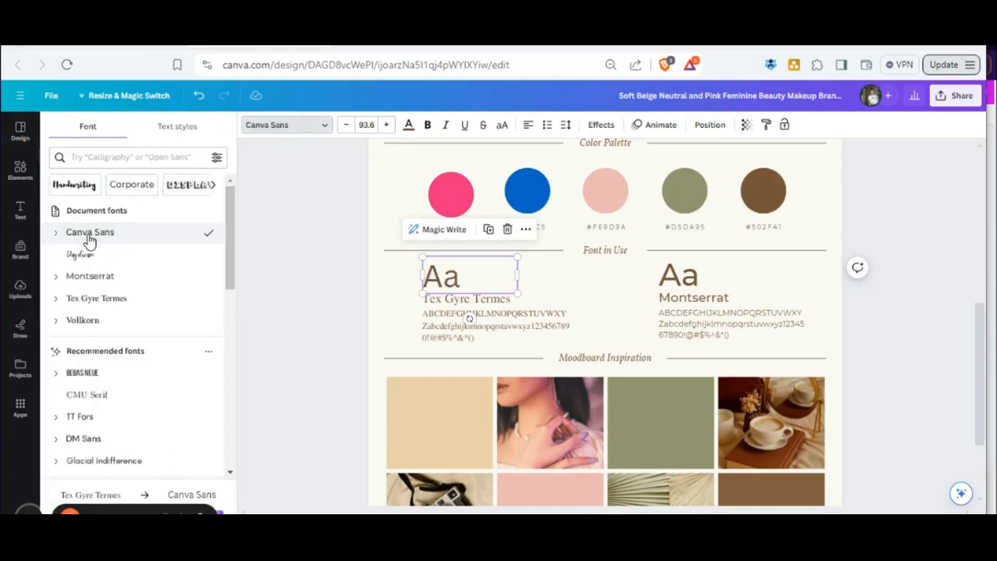
Try Montserrat on the Tex Gyre Termes label, then set its font to Canva Sans.
left_click(475, 302)
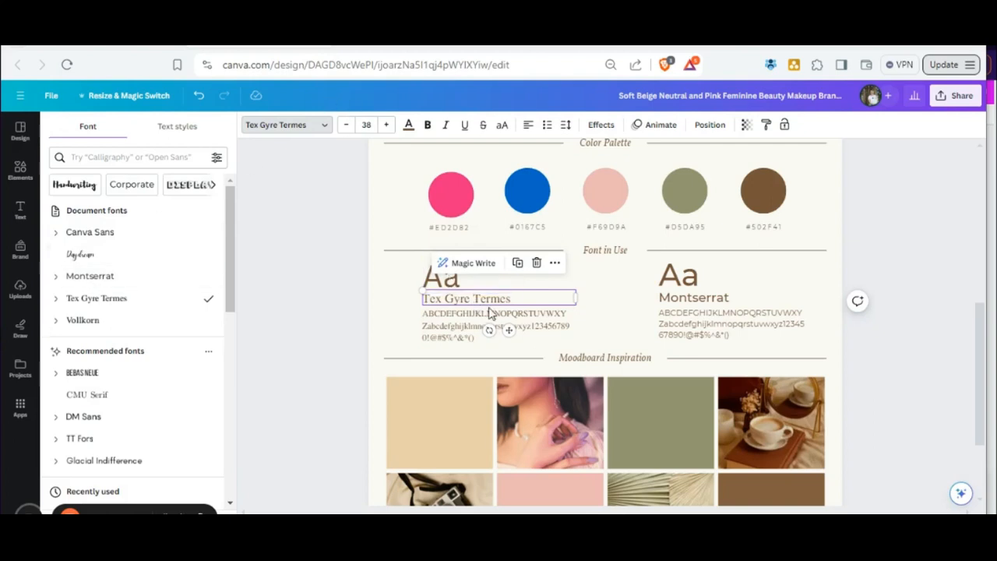
double_click(472, 307)
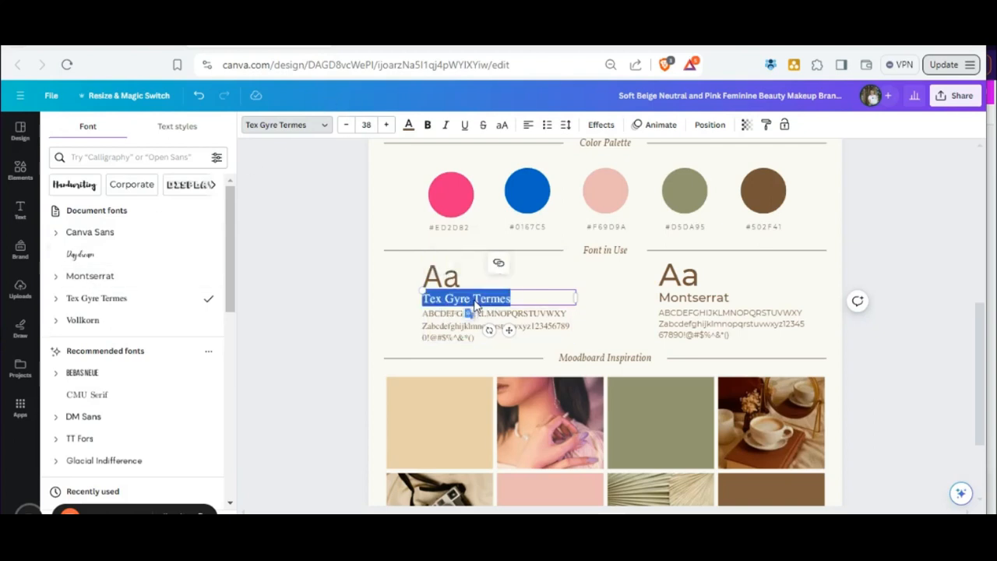
left_click(63, 276)
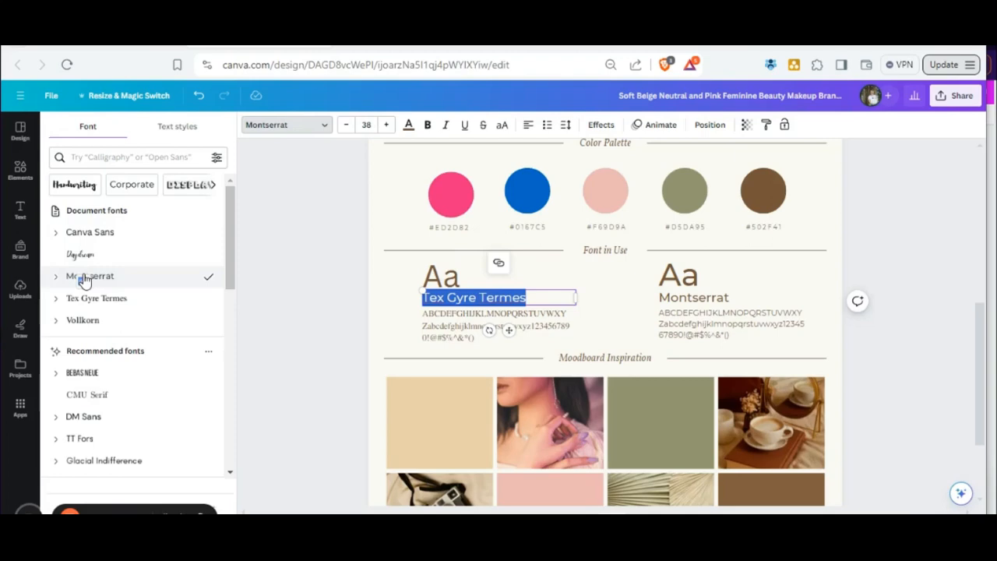
left_click(88, 234)
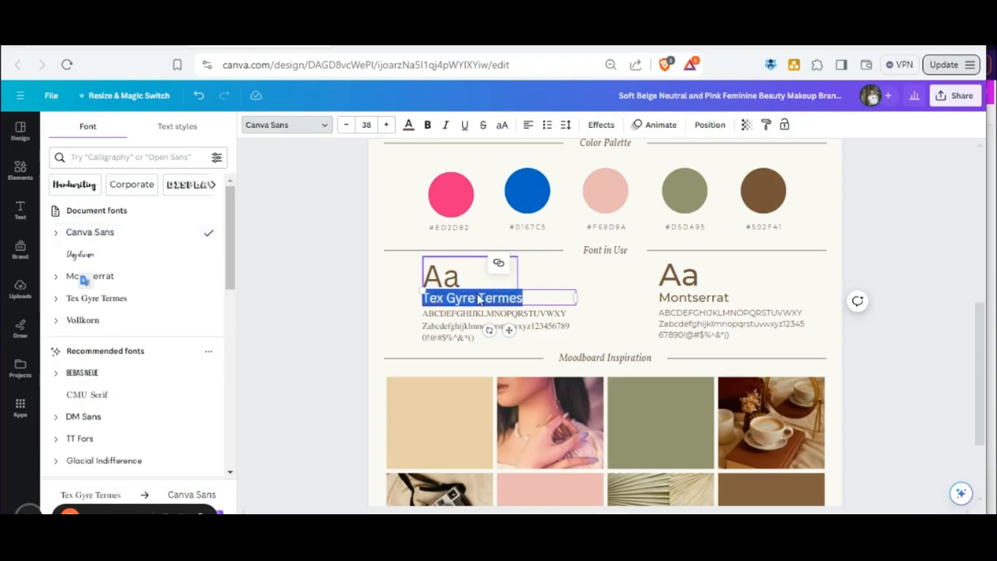
Replace the Canva Sans Aa sample with "Heading" and reduce its font size to 68.6 so it fits one line.
left_click(452, 280)
double_click(451, 279)
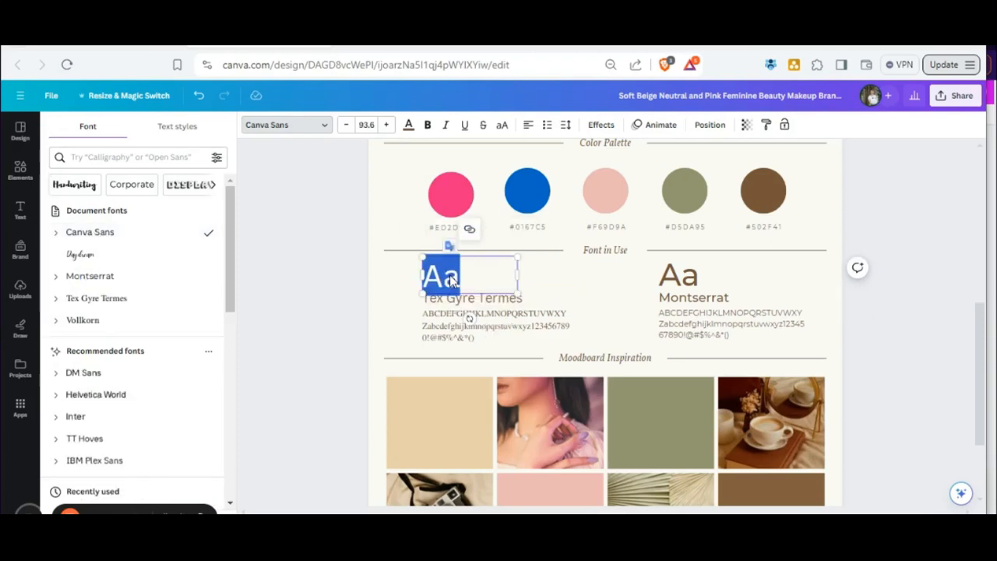
type("Heading")
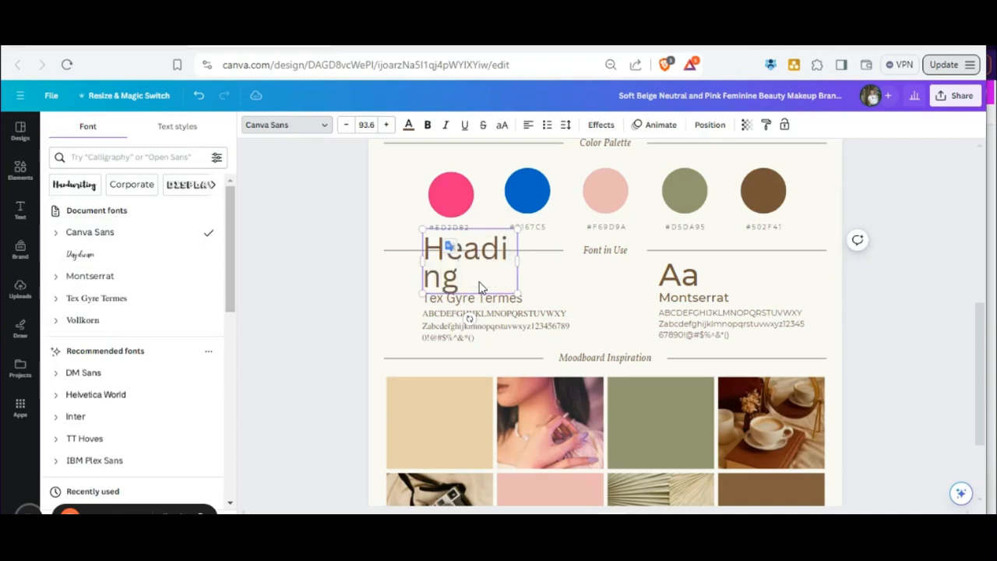
left_click(343, 126)
left_click(343, 126)
left_click(343, 126)
left_click(343, 126)
left_click(343, 125)
left_click(342, 126)
left_click(342, 125)
left_click(343, 126)
left_click(343, 126)
left_click(343, 125)
left_click(342, 126)
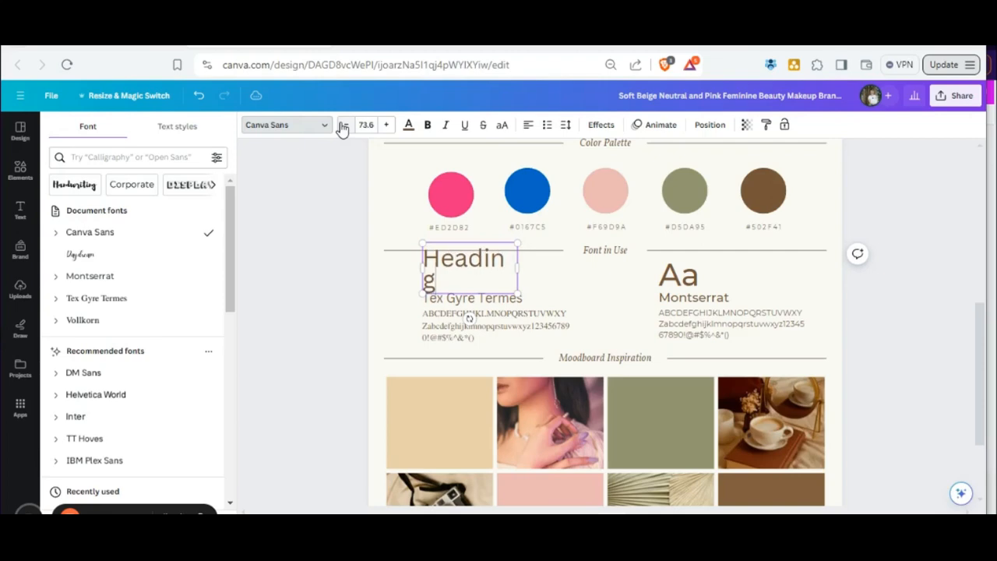
left_click(343, 125)
left_click(342, 125)
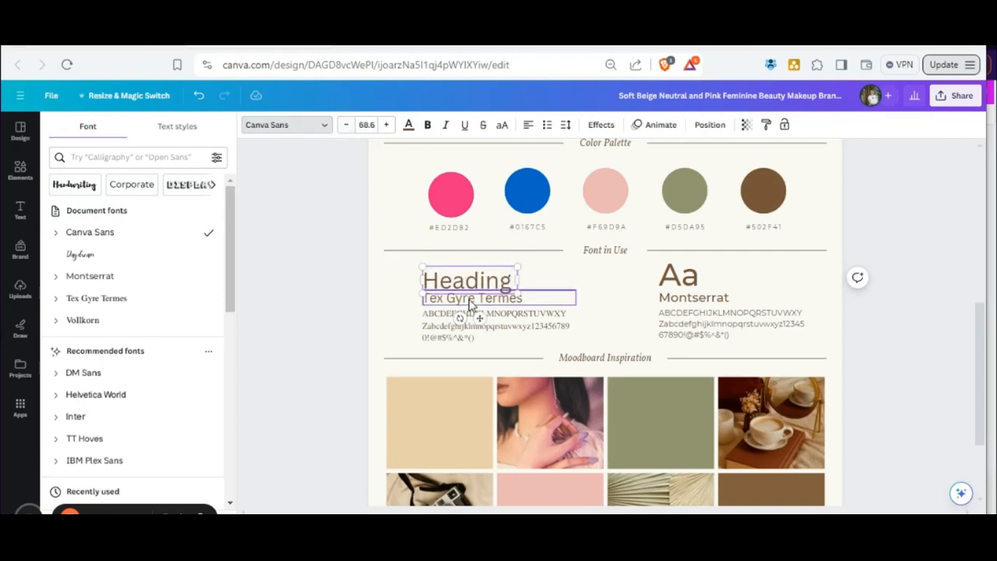
Replace the Aa above the Montserrat label with "Sub heading".
left_click(670, 288)
left_click(674, 291)
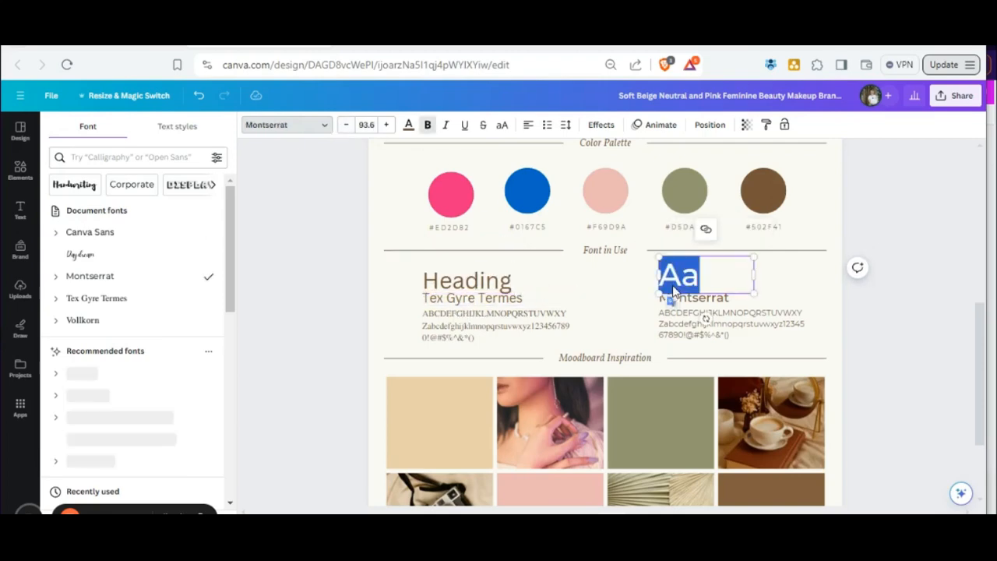
type("Sub")
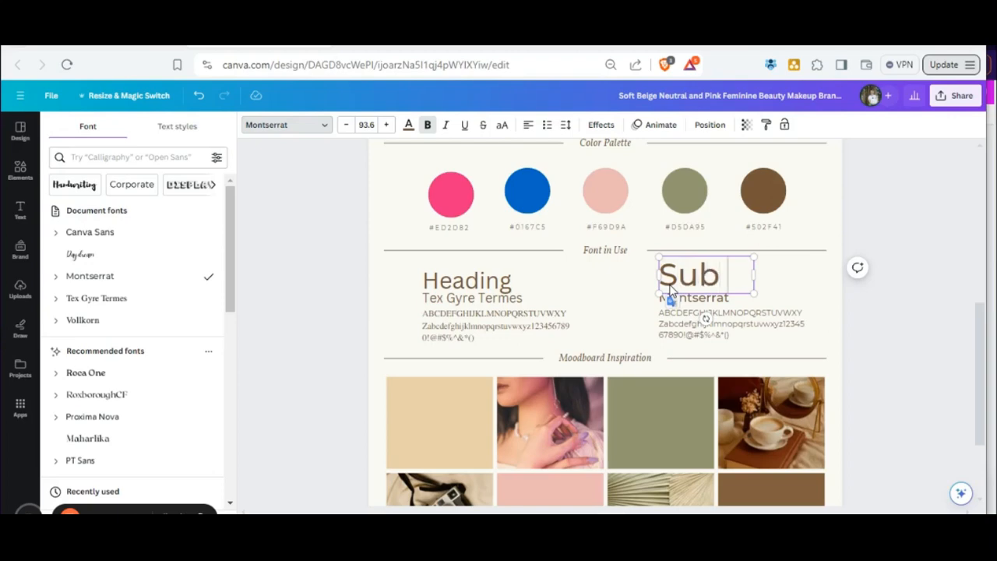
type(" heading")
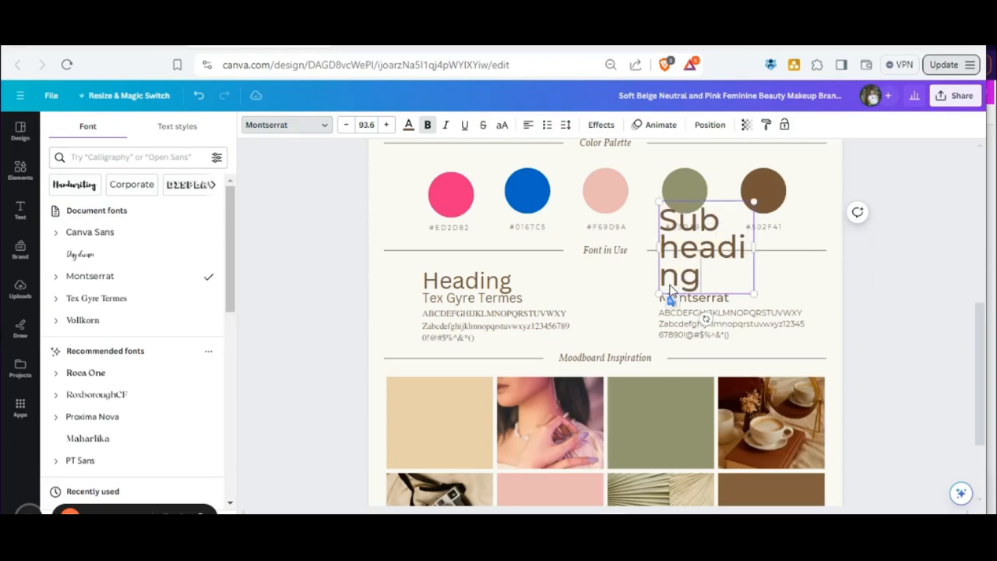
Reduce the Sub heading text to size 50.6 and widen its text box so it fits on one line.
left_click(344, 126)
left_click(344, 126)
left_click(343, 127)
left_click(342, 127)
left_click(343, 127)
left_click(343, 127)
left_click(345, 127)
left_click(344, 126)
left_click(345, 126)
left_click(343, 126)
left_click(344, 126)
left_click(344, 126)
left_click(343, 127)
left_click(343, 126)
left_click(343, 126)
left_click(344, 125)
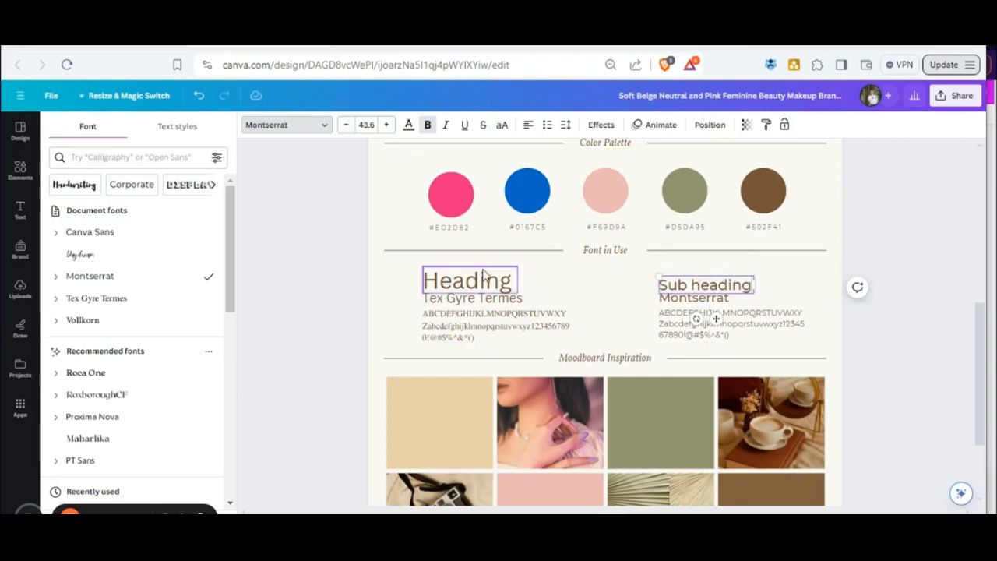
left_click(385, 125)
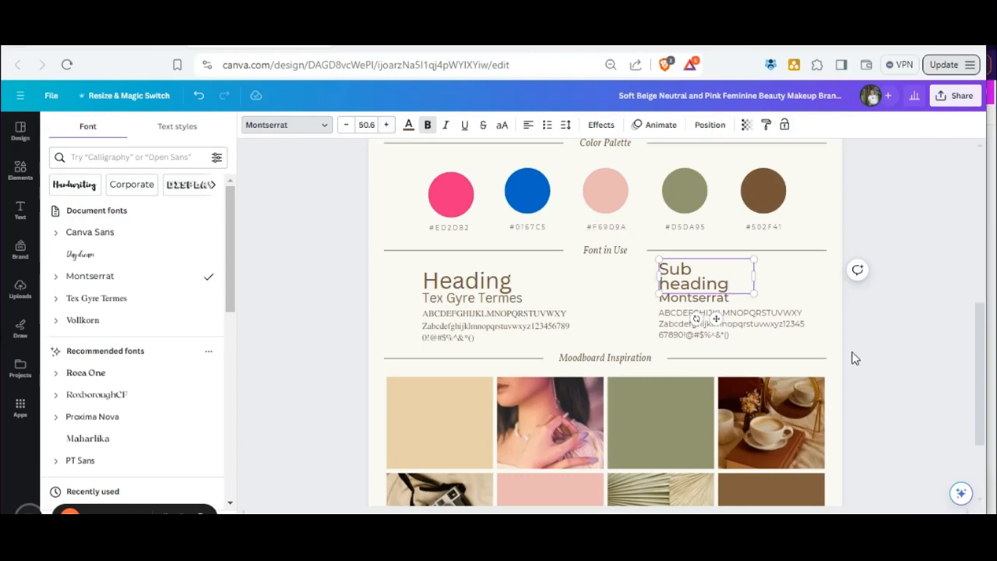
left_click_drag(764, 276, 787, 282)
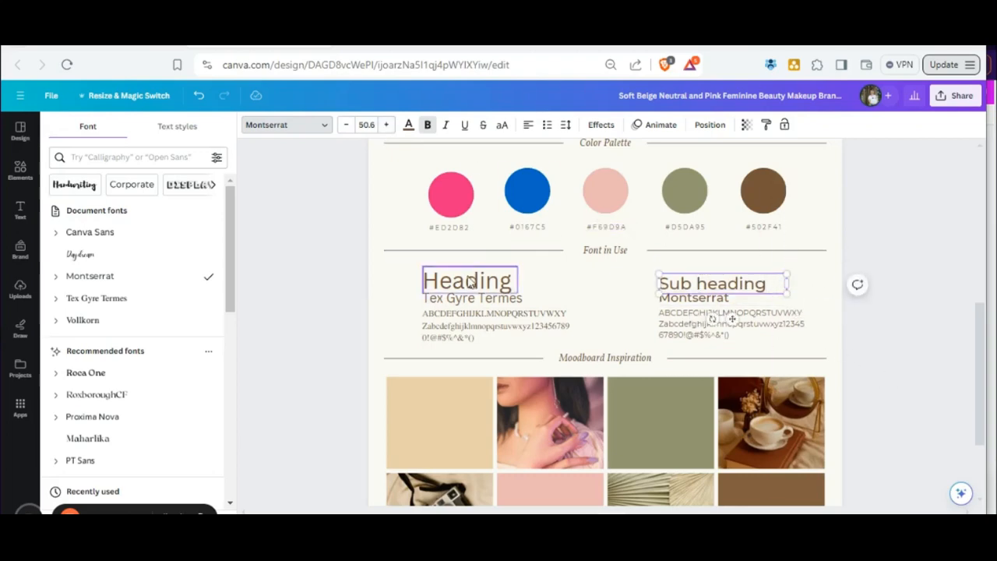
Reduce the Heading text's font size to 55.6.
left_click(459, 277)
left_click(346, 126)
left_click(345, 127)
left_click(346, 126)
left_click(346, 126)
left_click(346, 126)
left_click(346, 126)
left_click(346, 126)
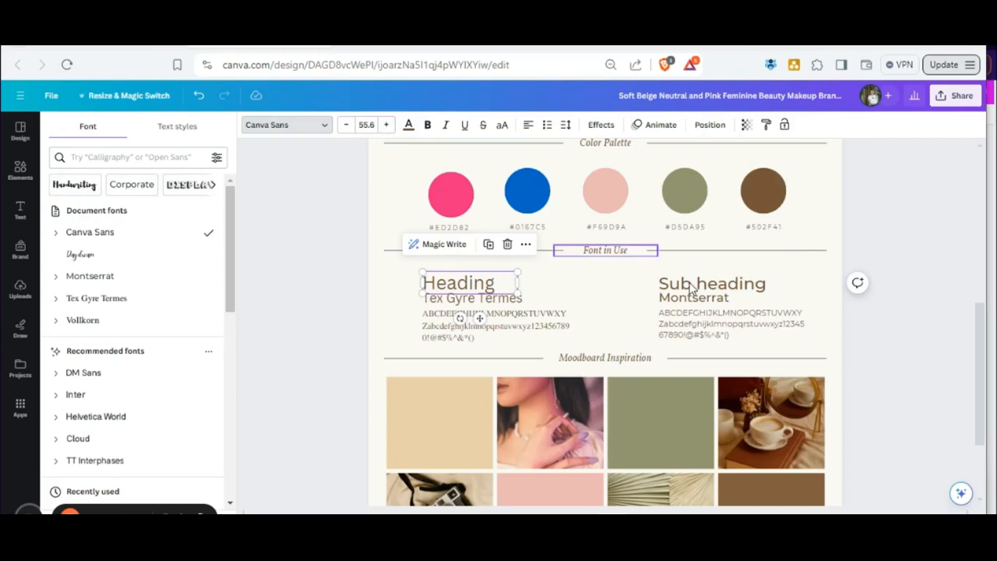
Increase the Sub heading text's font size to 55.6 to match the Heading.
left_click(744, 289)
left_click(385, 125)
left_click(385, 124)
left_click(385, 125)
left_click(385, 124)
left_click(386, 124)
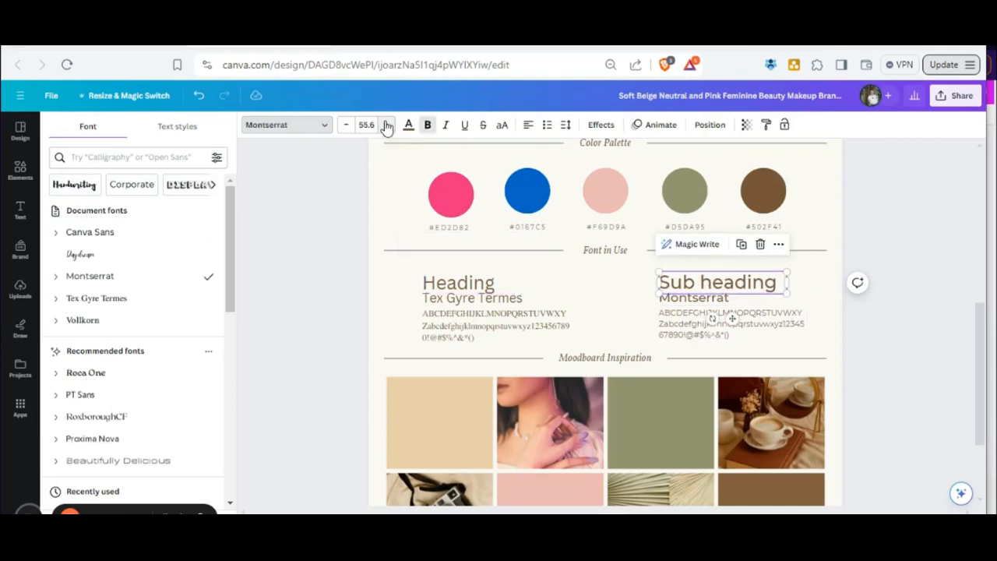
Replace the Tex Gyre Termes label under Heading with the font name "Canva Sans".
left_click(440, 298)
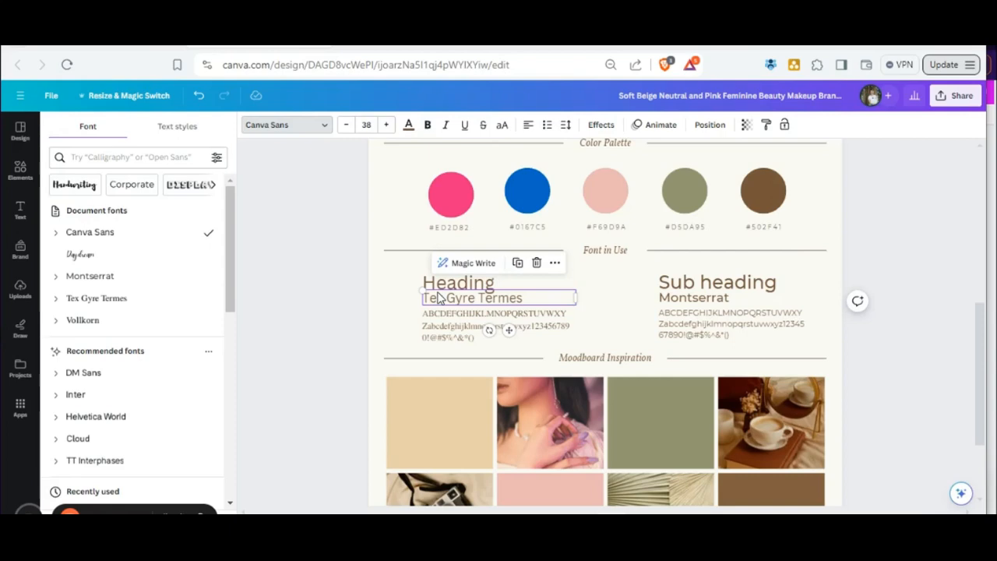
double_click(441, 301)
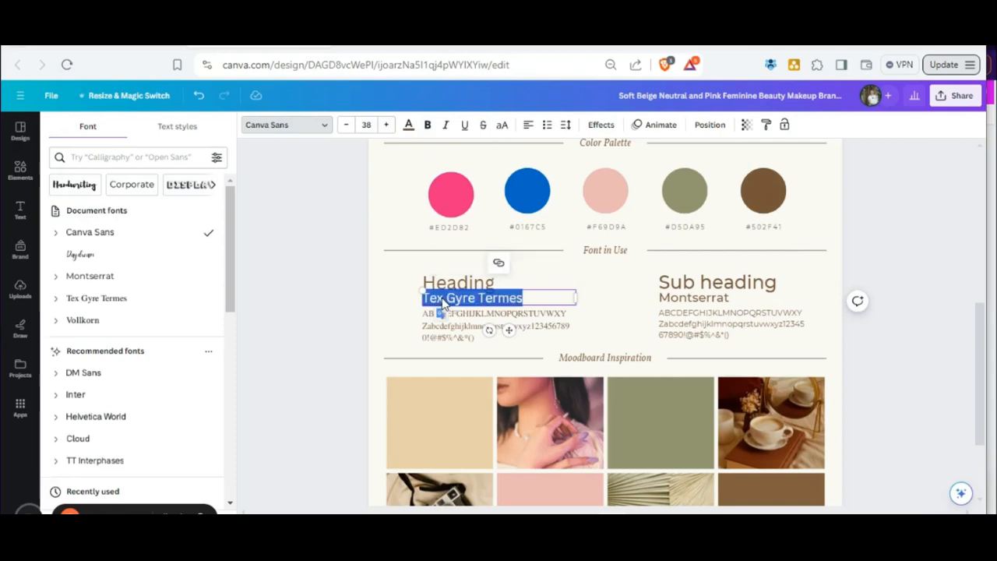
left_click(441, 298)
type("Canva Sans Gyr")
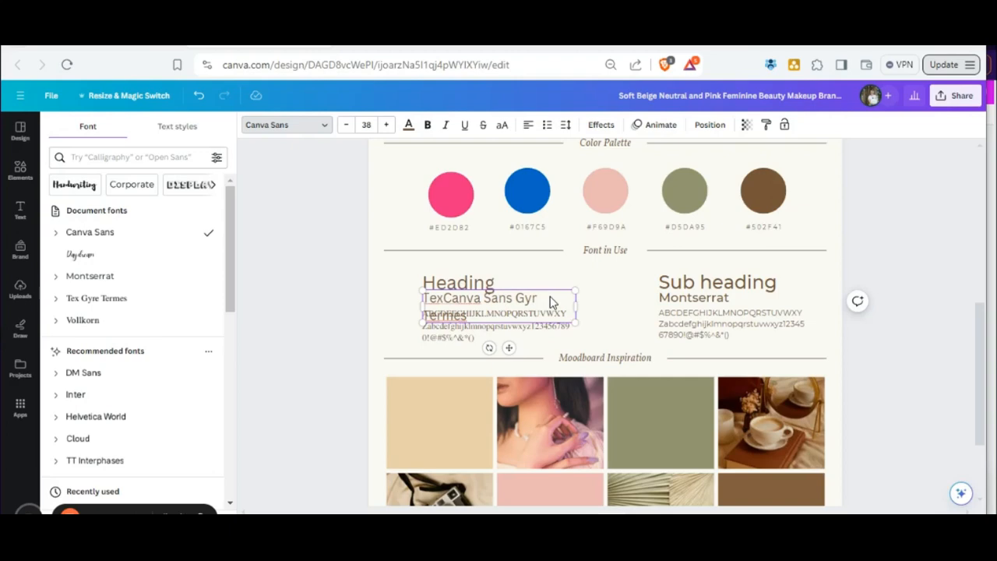
key("BackSpace")
key("BackSpace")
key("BackSpace")
key("BackSpace")
key("BackSpace")
left_click_drag(548, 299, 479, 302)
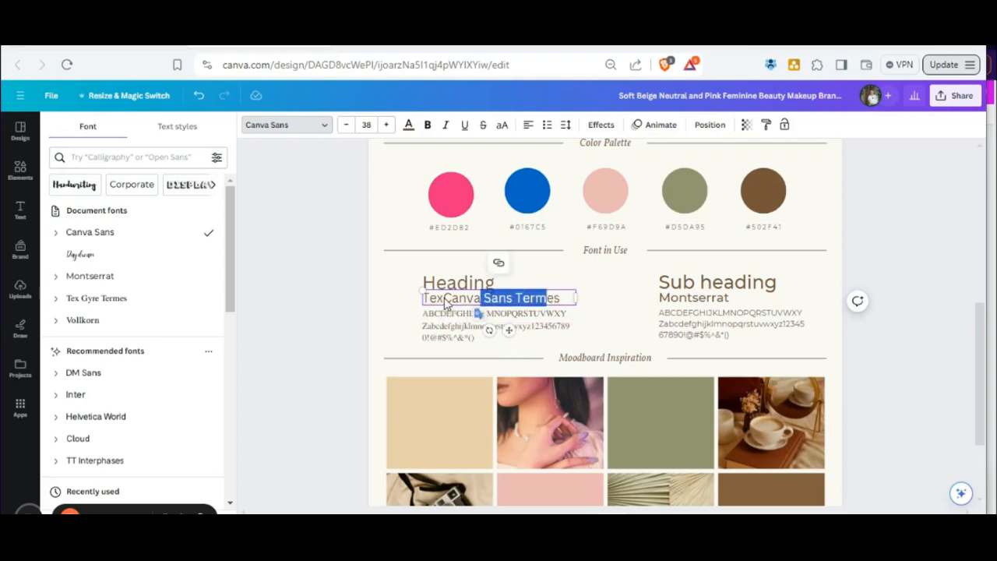
left_click(446, 301)
double_click(445, 301)
left_click(446, 301)
key("BackSpace")
key("BackSpace")
key("BackSpace")
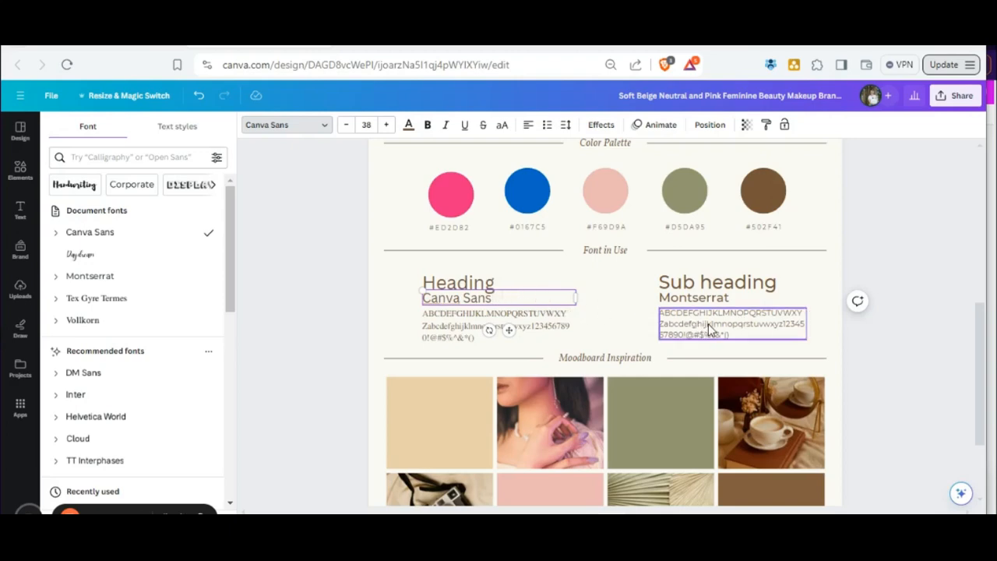
Delete the alphabet sample blocks beneath the Canva Sans and Montserrat labels.
left_click(455, 331)
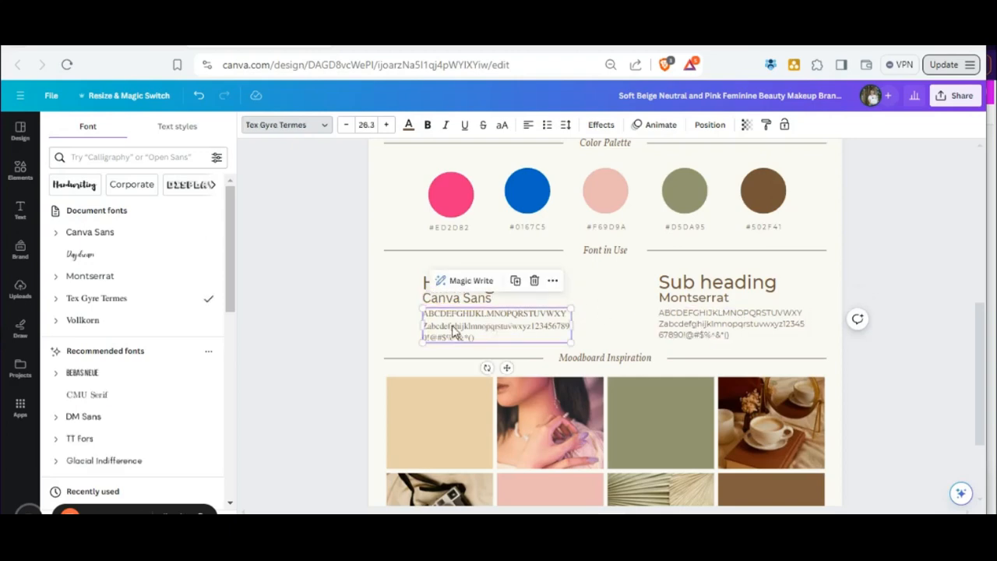
left_click(534, 282)
left_click(706, 334)
left_click(752, 285)
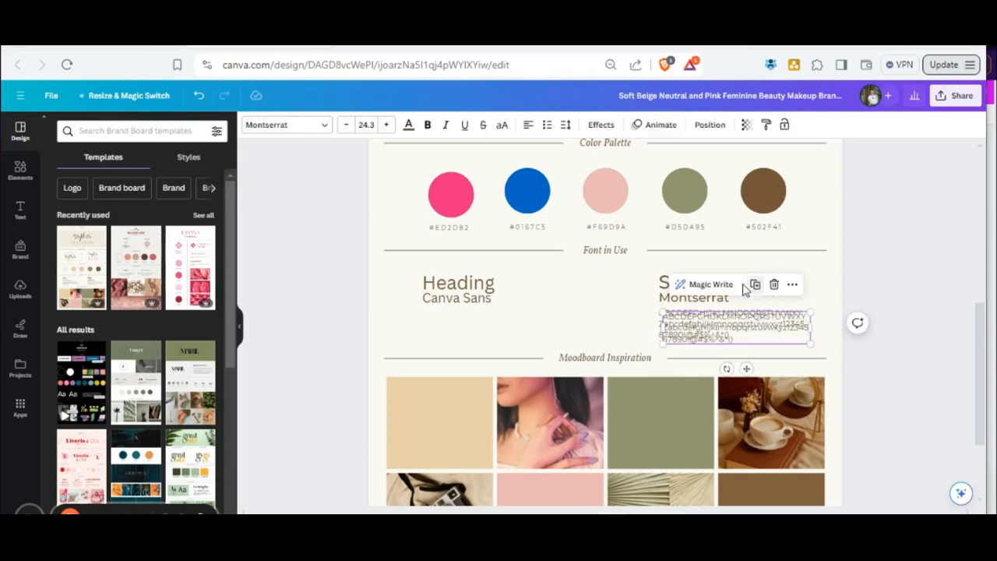
left_click(774, 285)
left_click(763, 315)
left_click(773, 282)
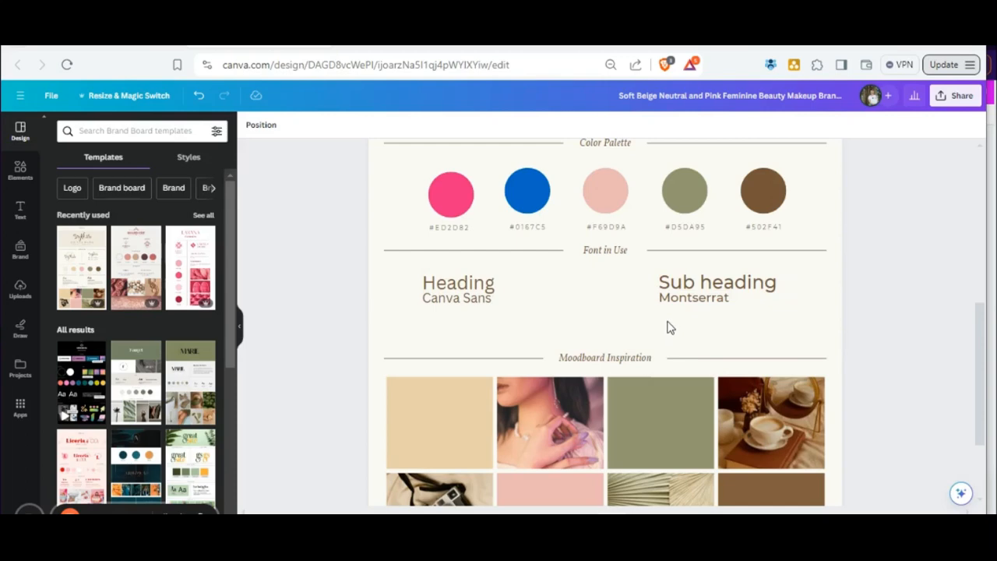
Move the Sub heading text and its Montserrat label to the middle of the Font in Use section.
left_click_drag(718, 283, 611, 282)
left_click_drag(699, 302, 592, 300)
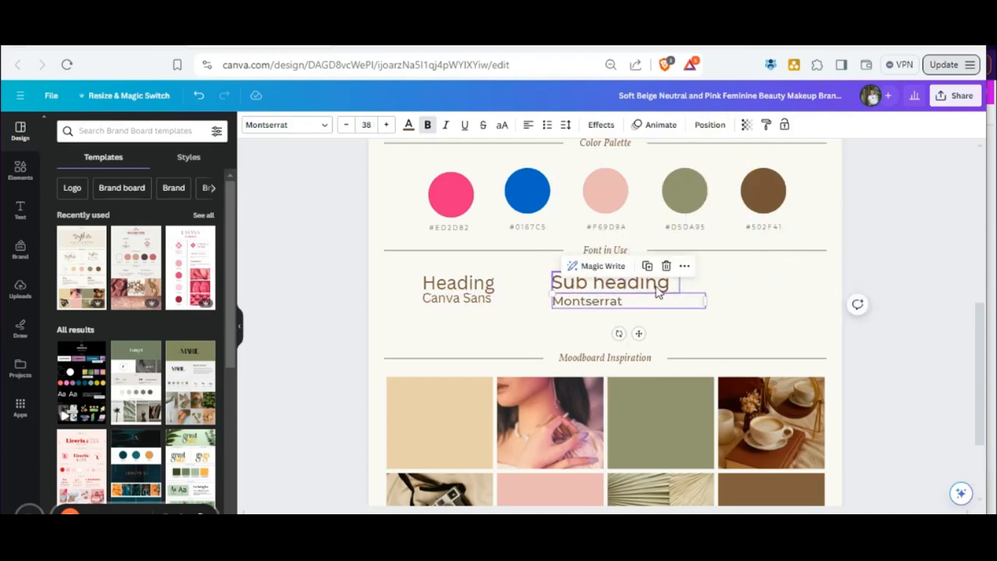
left_click(808, 322)
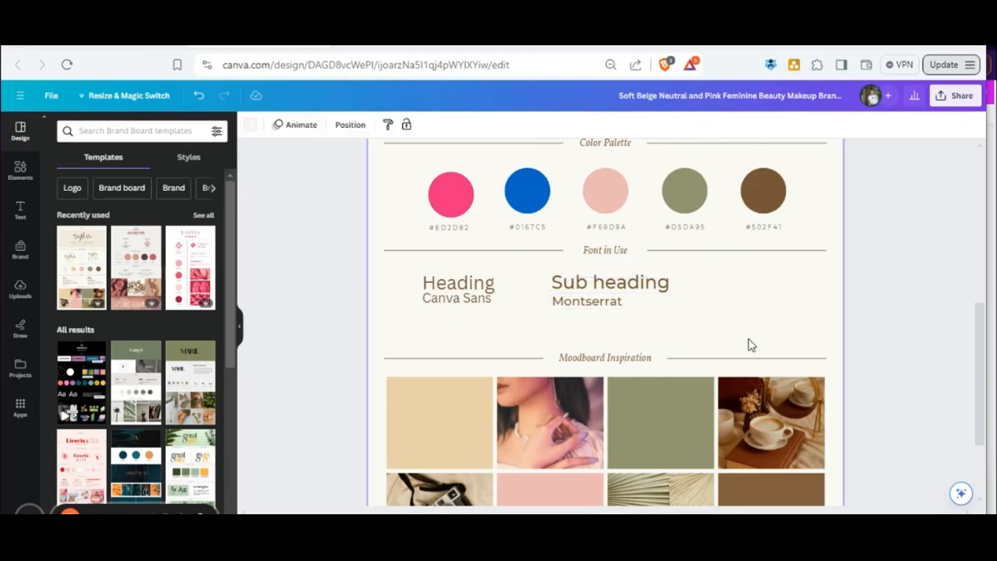
Duplicate the Sub heading text, place the copy beside it in the same row, and change its wording to "Paragraph".
left_click(626, 289)
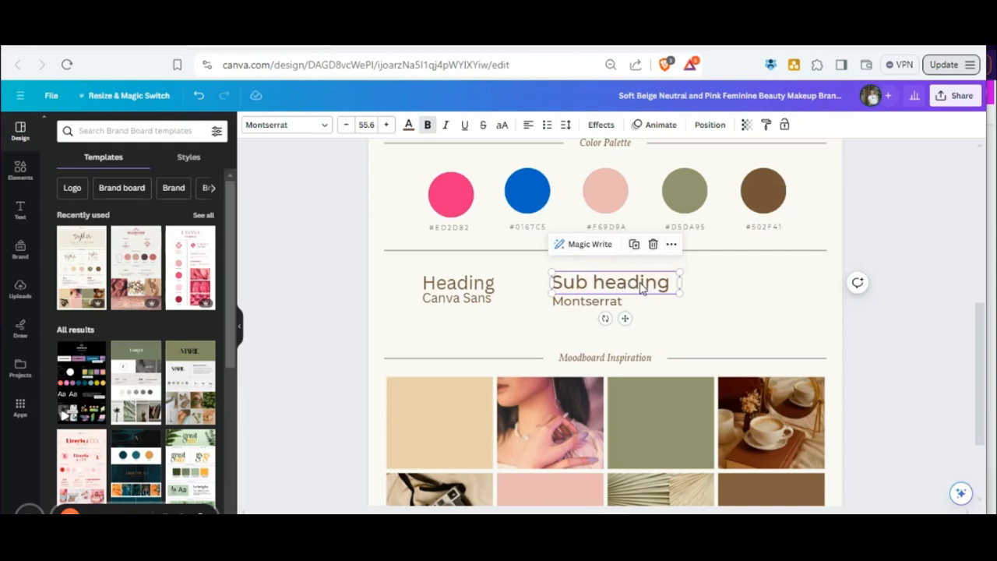
left_click(634, 247)
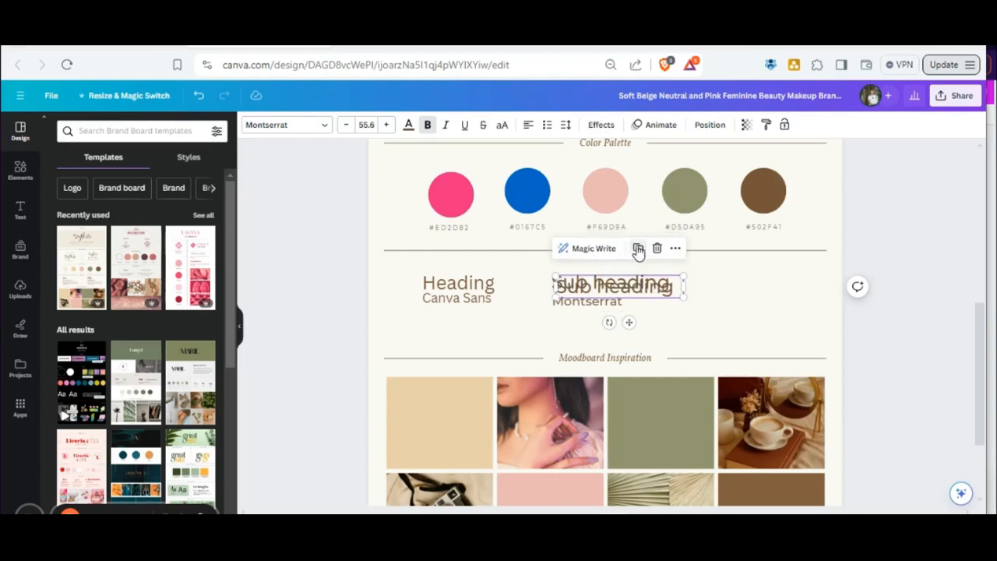
left_click_drag(625, 293, 763, 287)
double_click(763, 286)
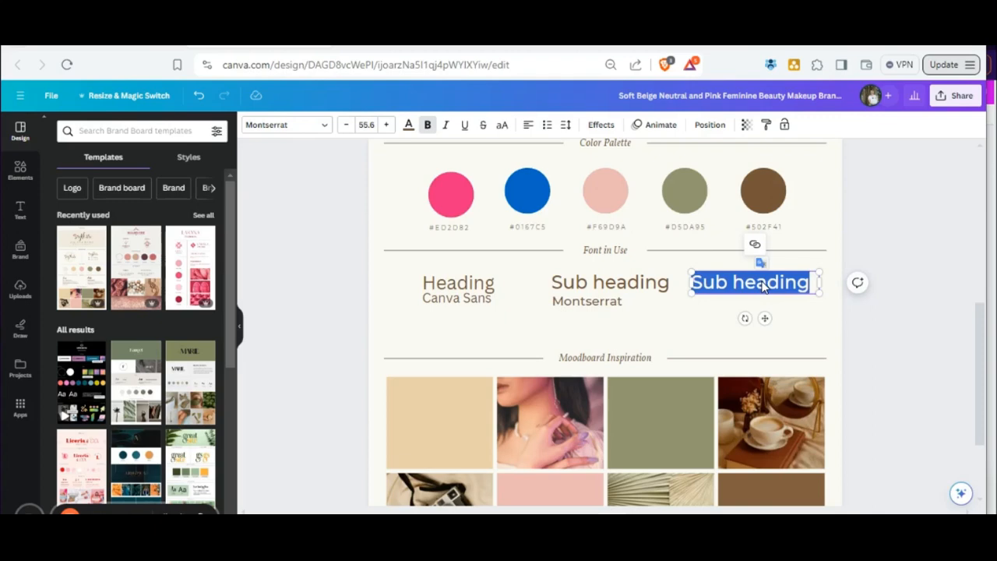
type("Paragraph")
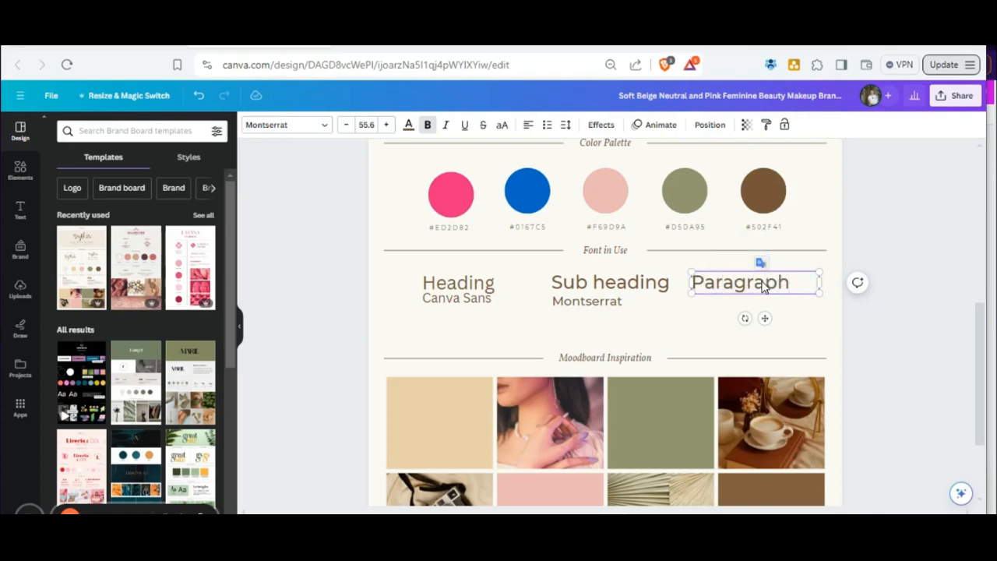
Duplicate the Montserrat label, place the copy beneath Paragraph, and nudge the Canva Sans label slightly down below Heading.
left_click(630, 303)
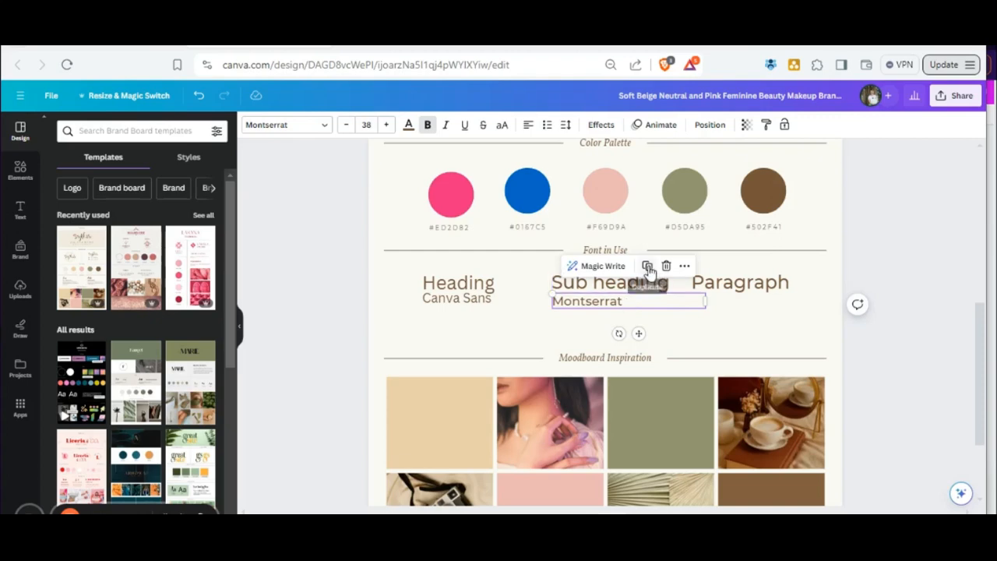
left_click(648, 266)
left_click_drag(623, 304, 754, 304)
left_click_drag(469, 303, 463, 305)
Set the font of the Sub heading text and the Montserrat label beneath it to Dancing Script.
left_click(610, 282)
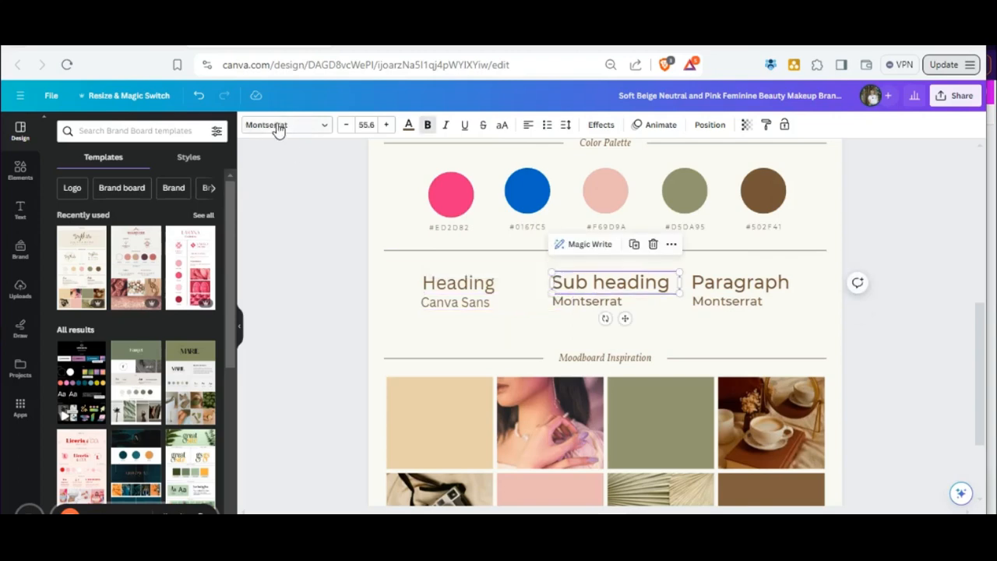
left_click(760, 287)
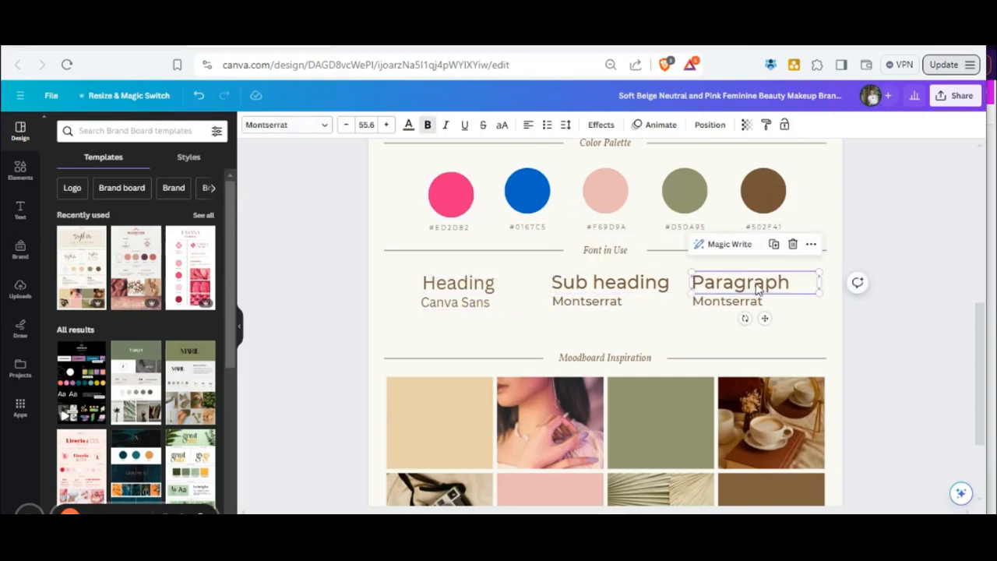
left_click(305, 126)
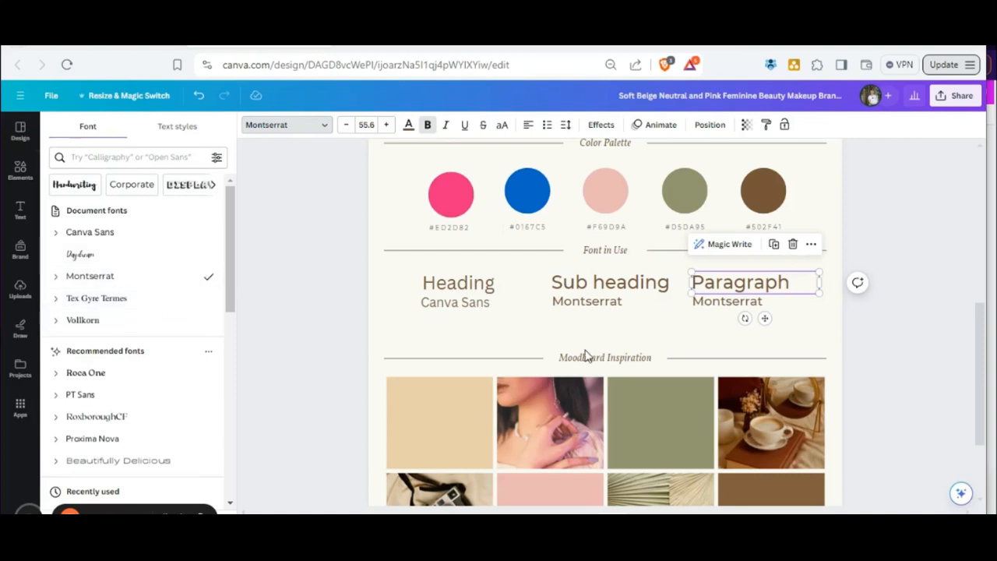
left_click(603, 285)
left_click(593, 302)
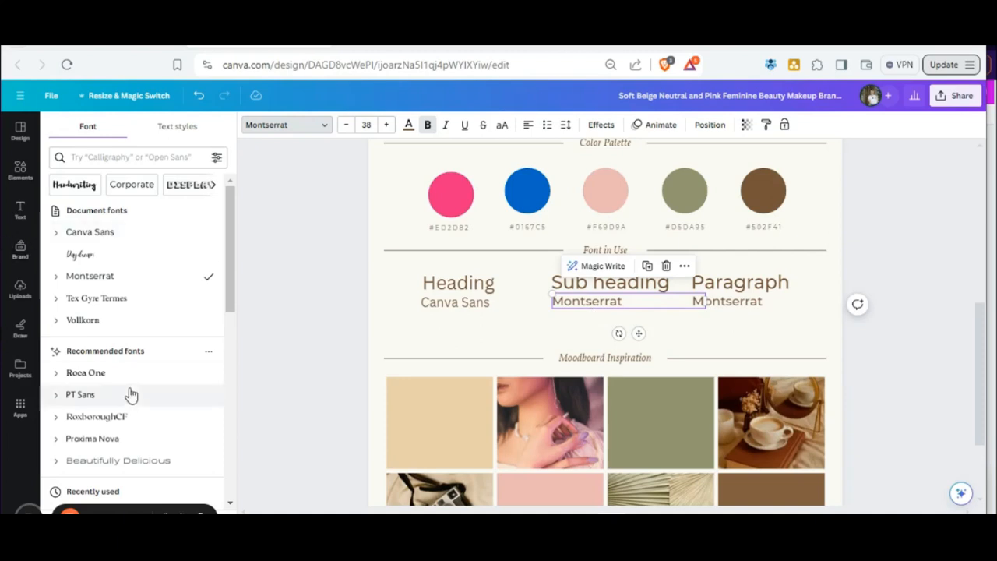
scroll(78, 342, "down", 3)
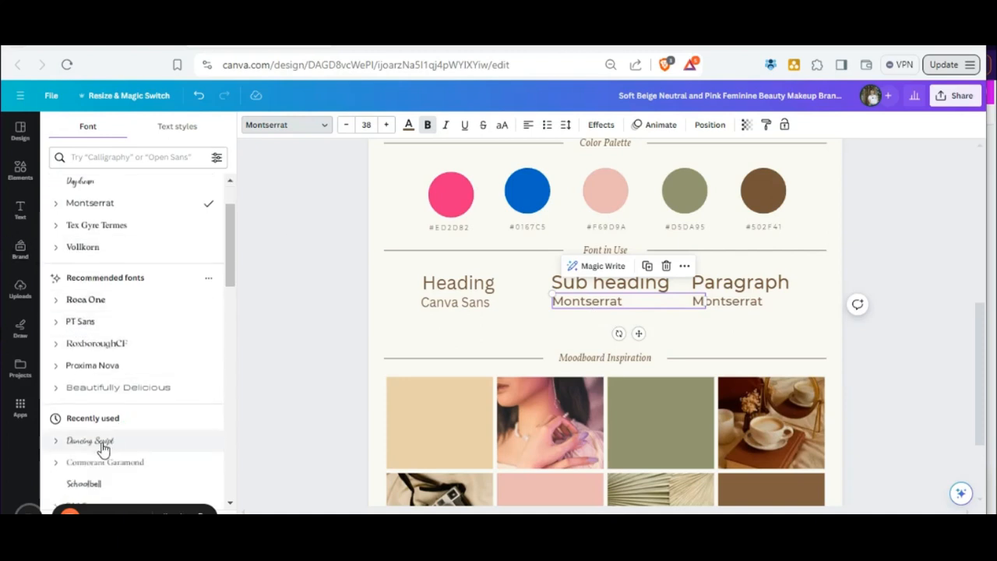
scroll(104, 449, "down", 2)
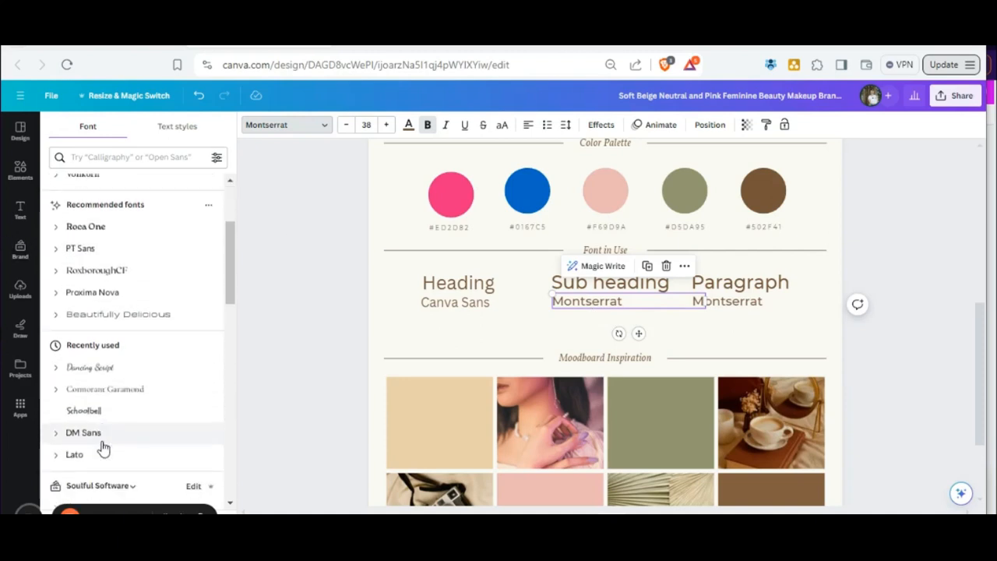
left_click(102, 371)
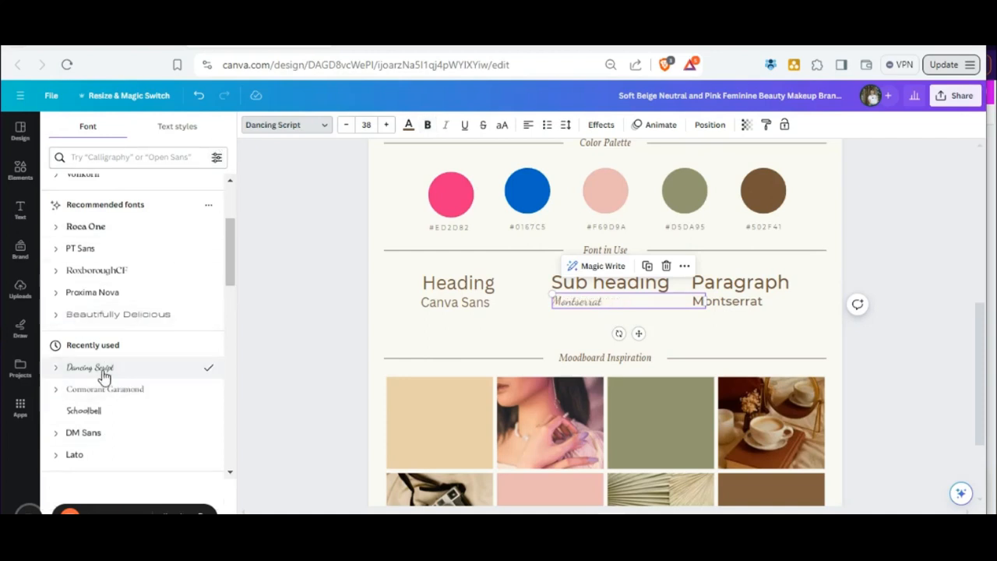
left_click(600, 290)
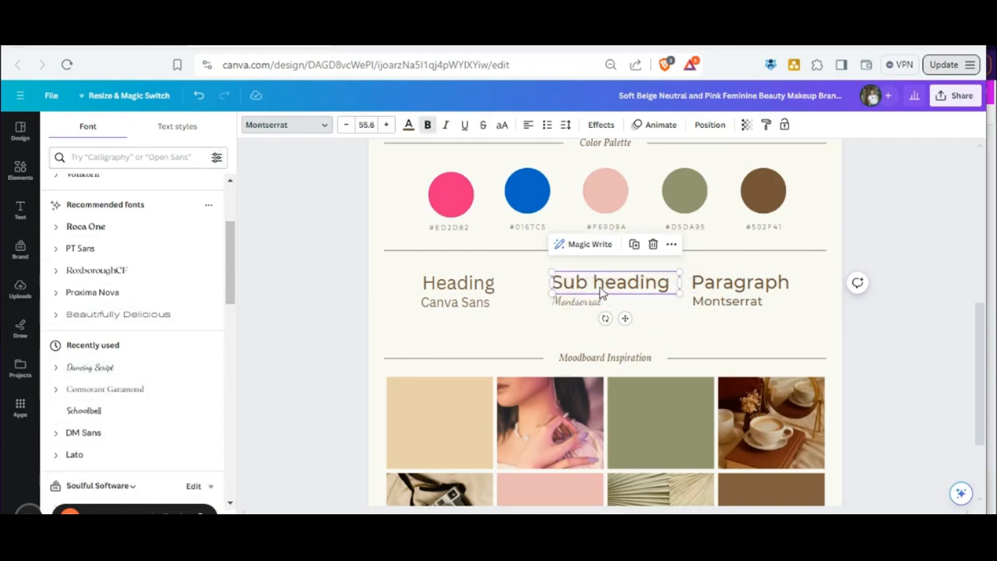
left_click(85, 368)
Check the fonts of the Heading and Paragraph samples and their labels against the logos on the brand board.
left_click(458, 284)
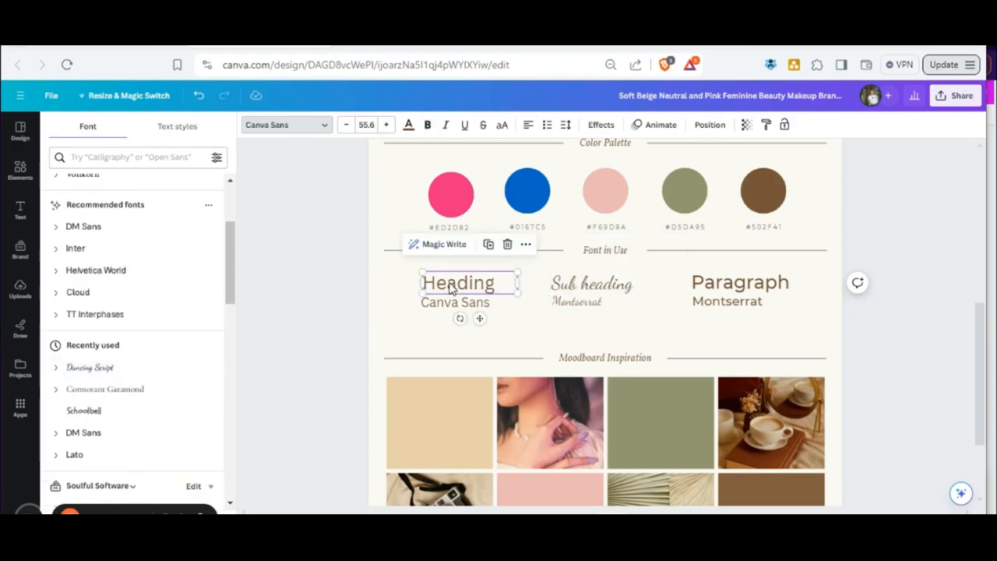
left_click(442, 310)
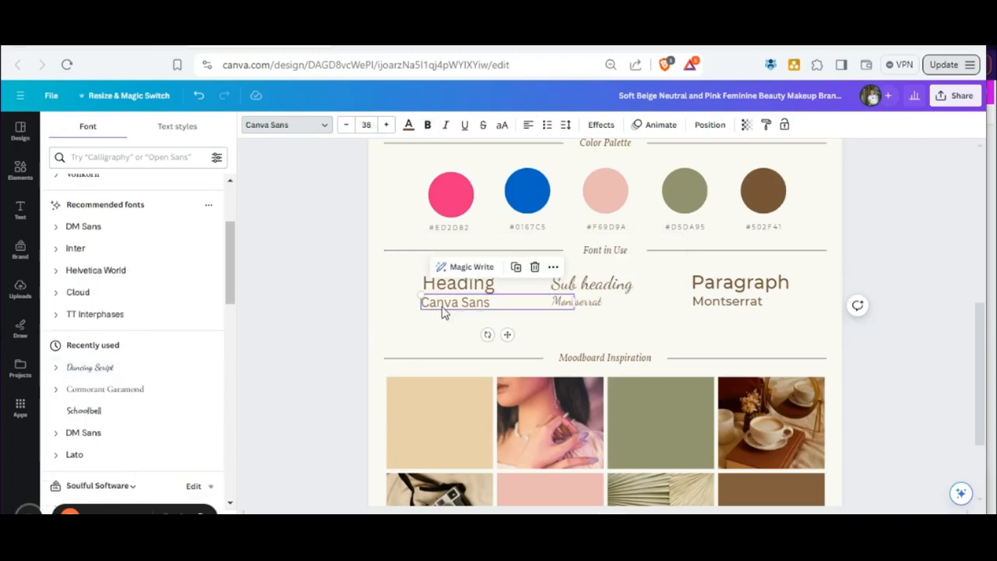
left_click(750, 287)
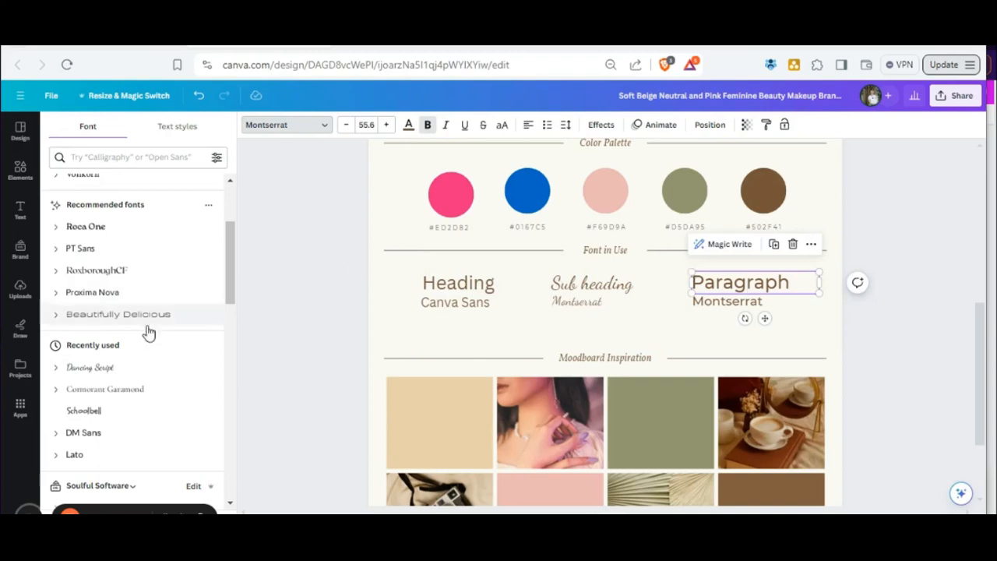
scroll(115, 365, "up", 3)
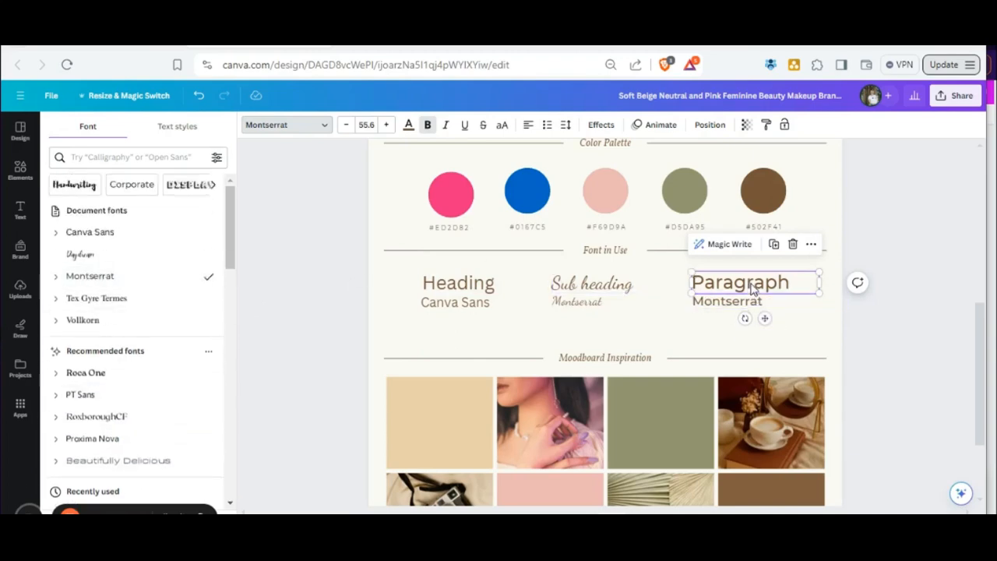
left_click(734, 307)
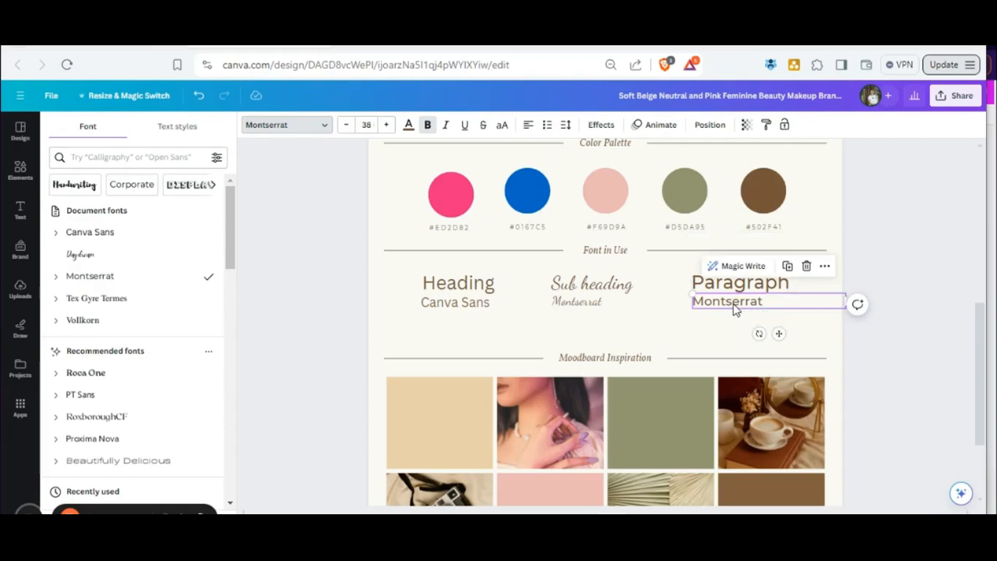
left_click(741, 291)
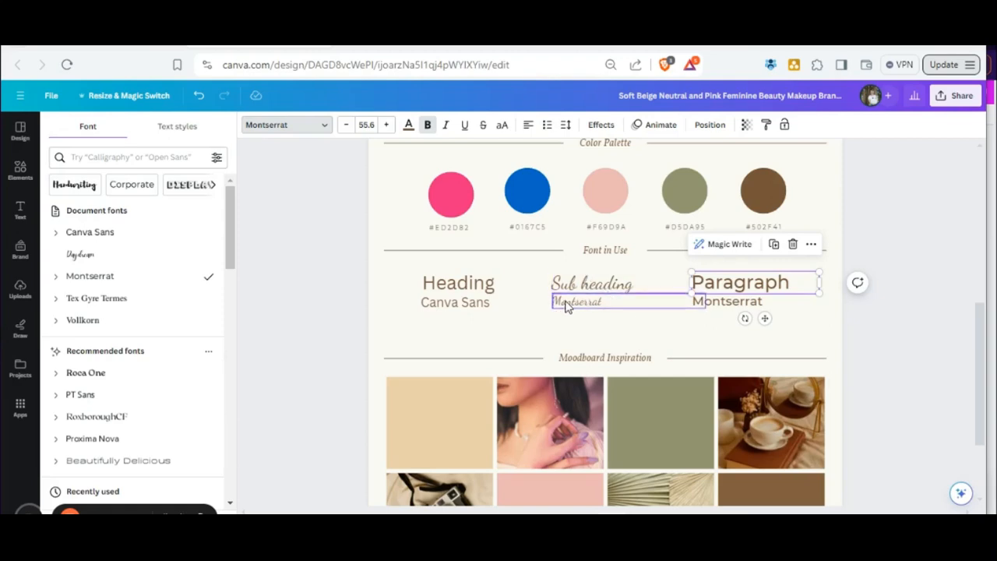
scroll(773, 289, "up", 5)
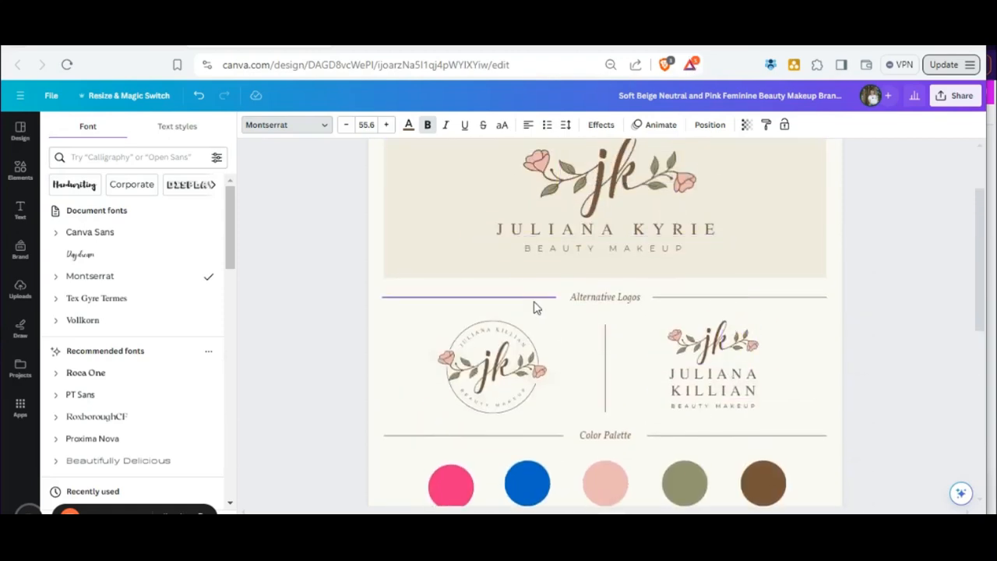
scroll(734, 337, "down", 5)
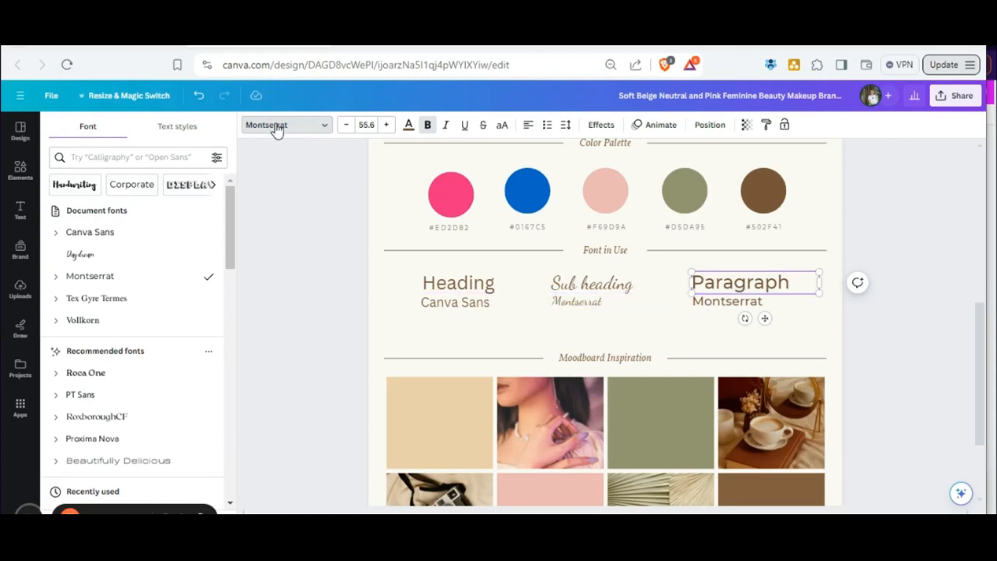
Switch to Google Fonts and browse the font families for a suitable paragraph font.
left_click(701, 42)
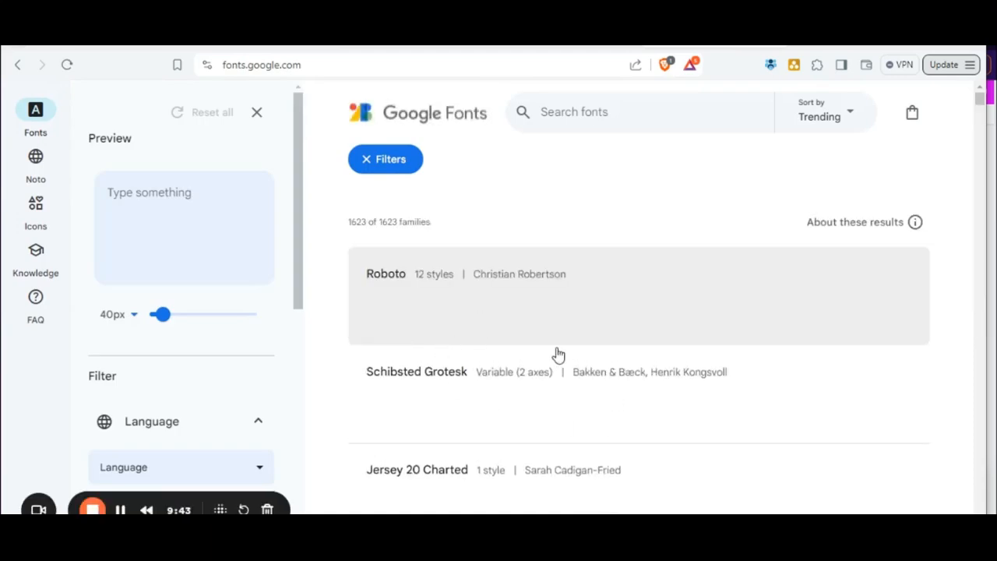
left_click(139, 204)
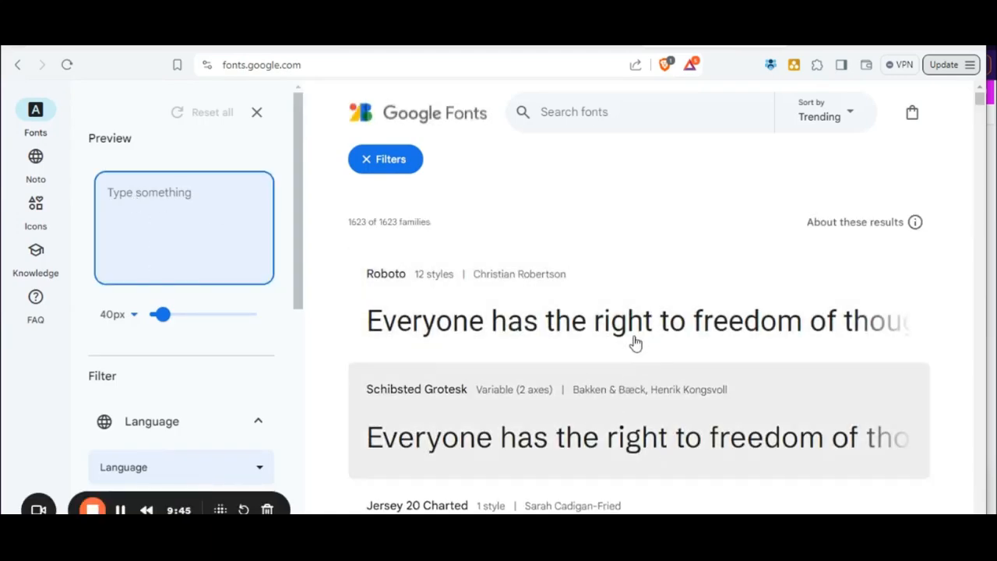
scroll(635, 335, "down", 8)
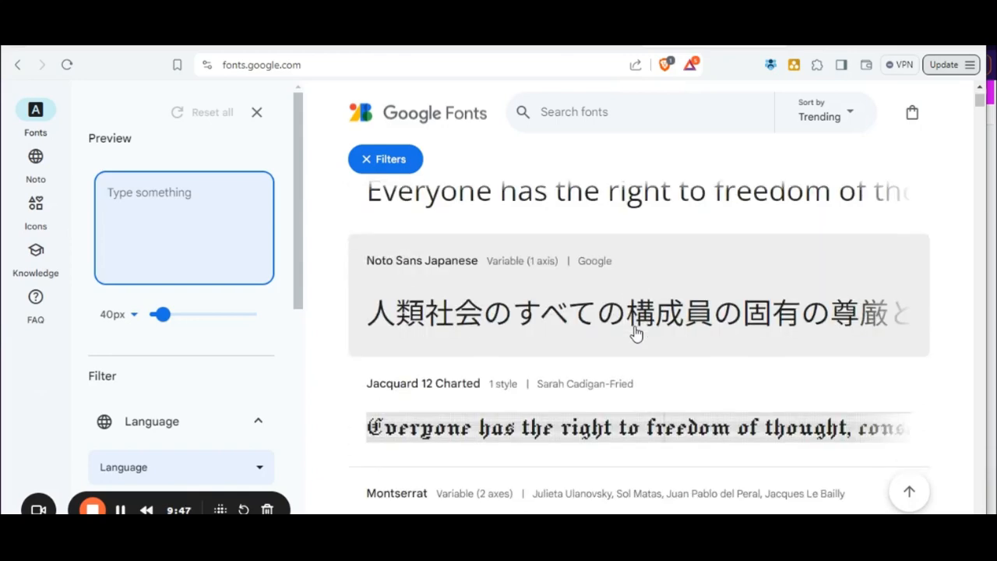
scroll(635, 333, "down", 6)
scroll(635, 333, "down", 3)
scroll(634, 337, "up", 2)
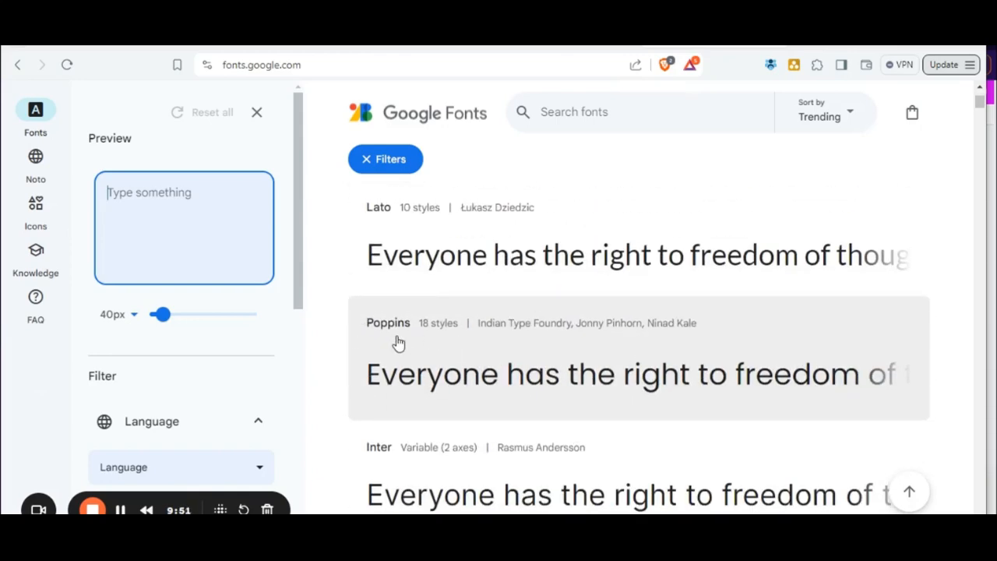
Switch back to Canva and apply the Poppins font to the Paragraph text and the Montserrat label beneath it.
left_click(300, 36)
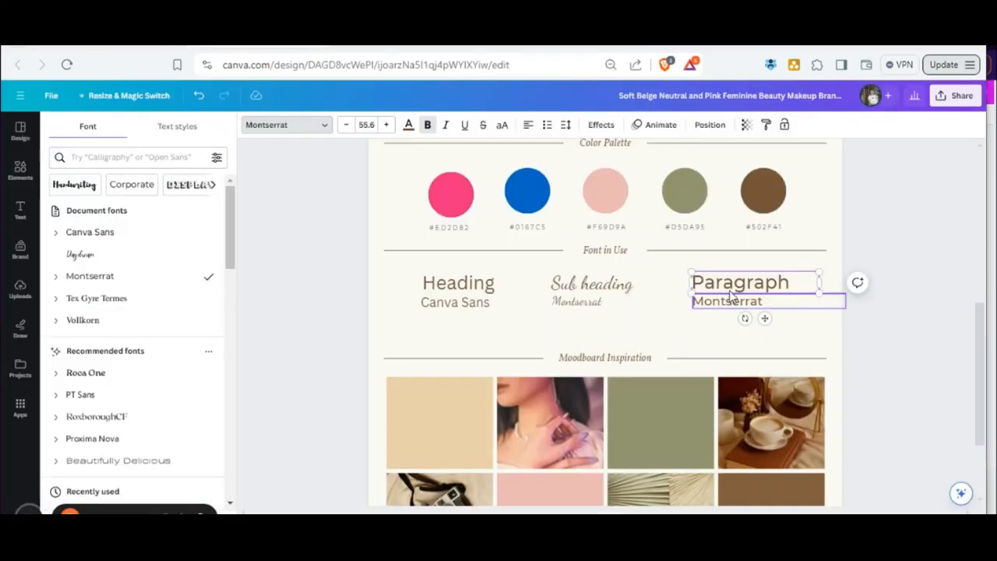
left_click(99, 158)
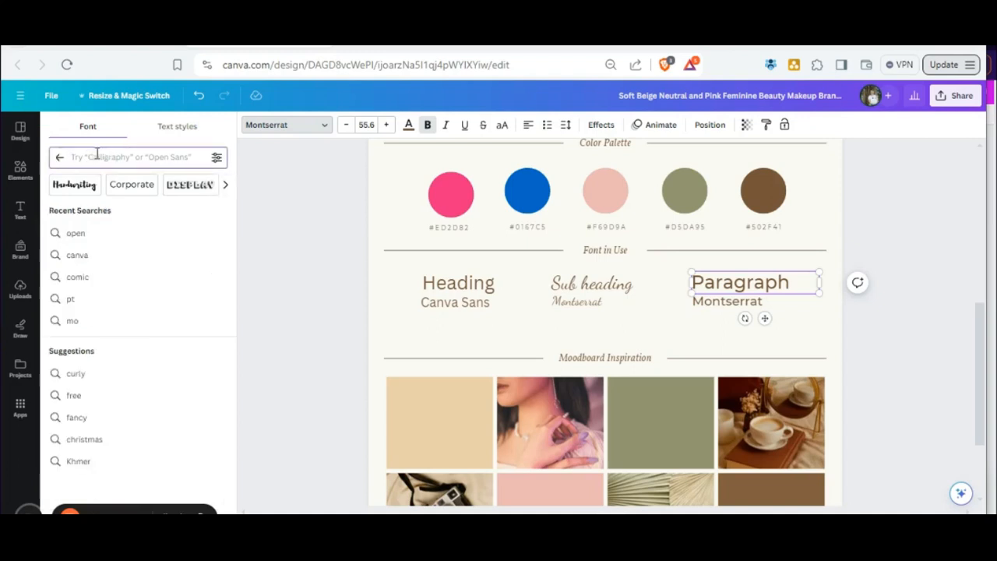
type("pd")
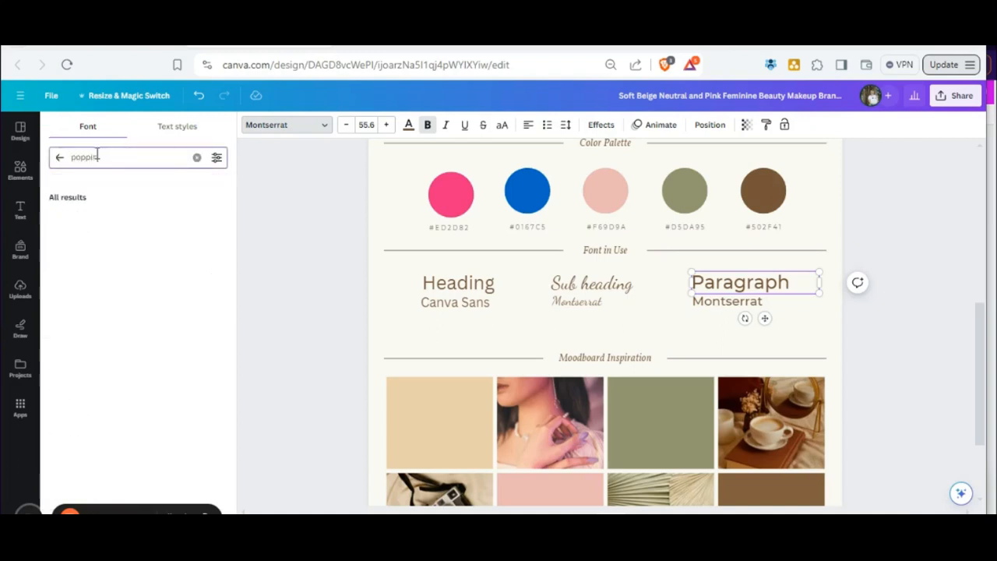
left_click(79, 225)
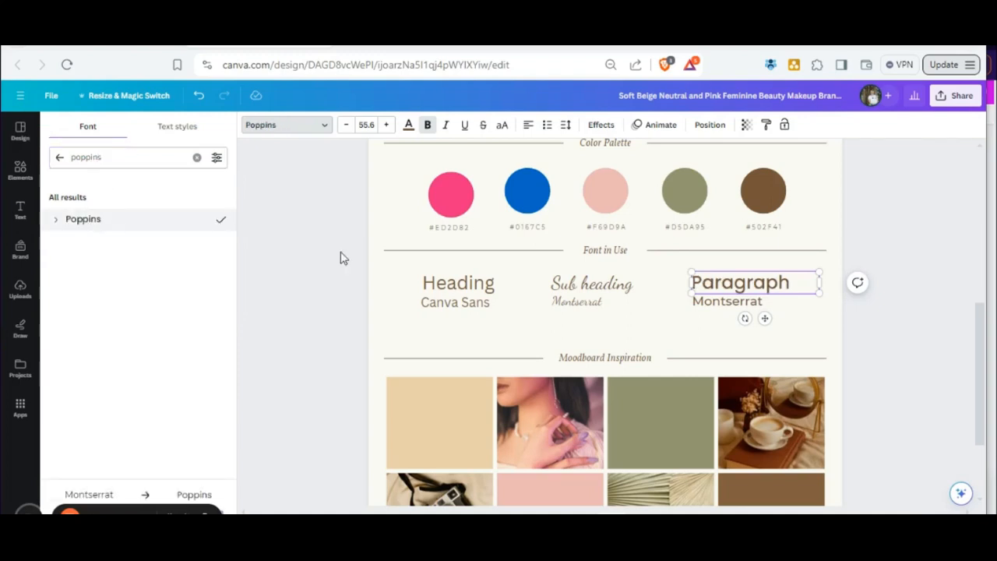
left_click(722, 305)
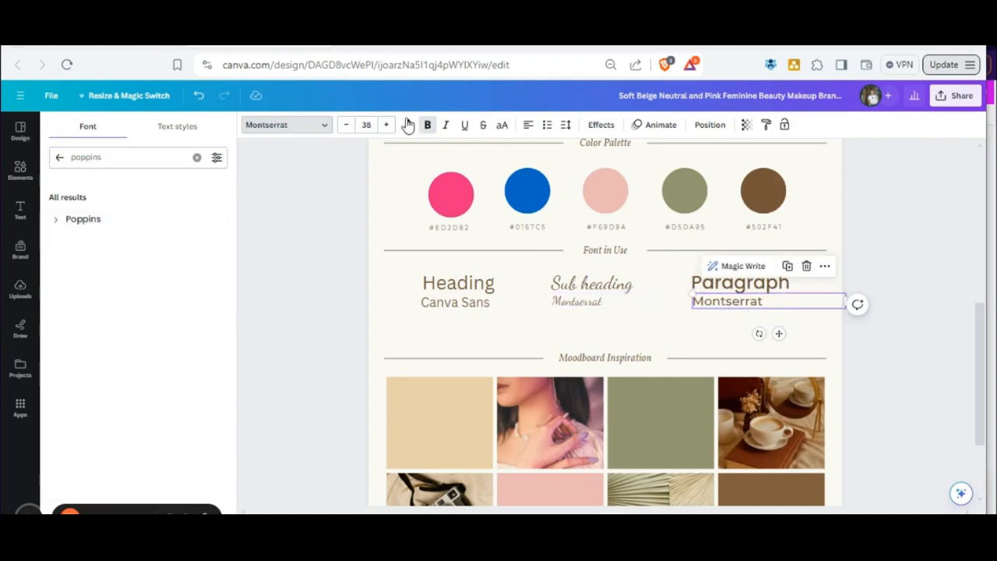
left_click(285, 127)
left_click(82, 222)
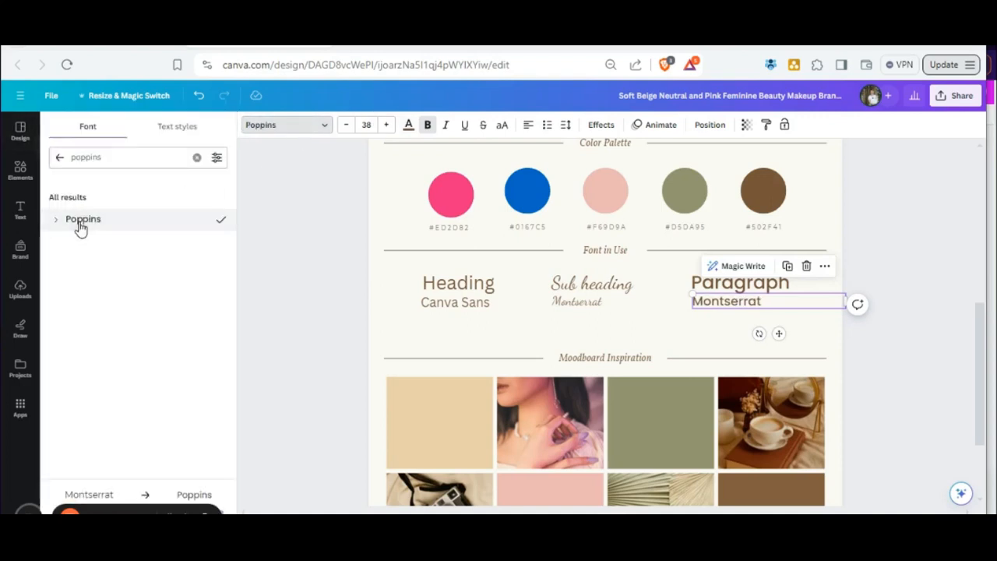
Change the wording of the label beneath Paragraph to "Poppins".
double_click(733, 310)
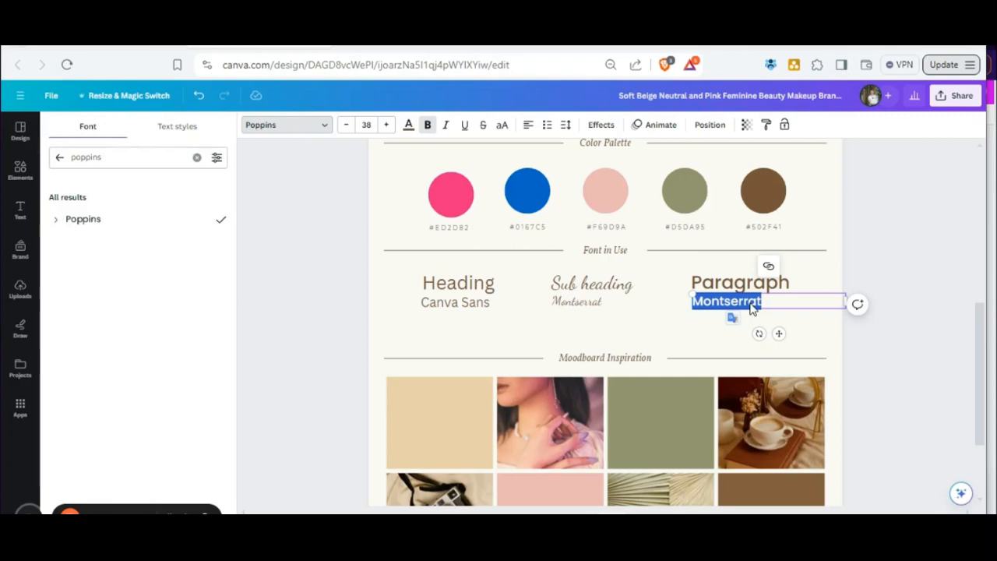
type("P")
type("ins")
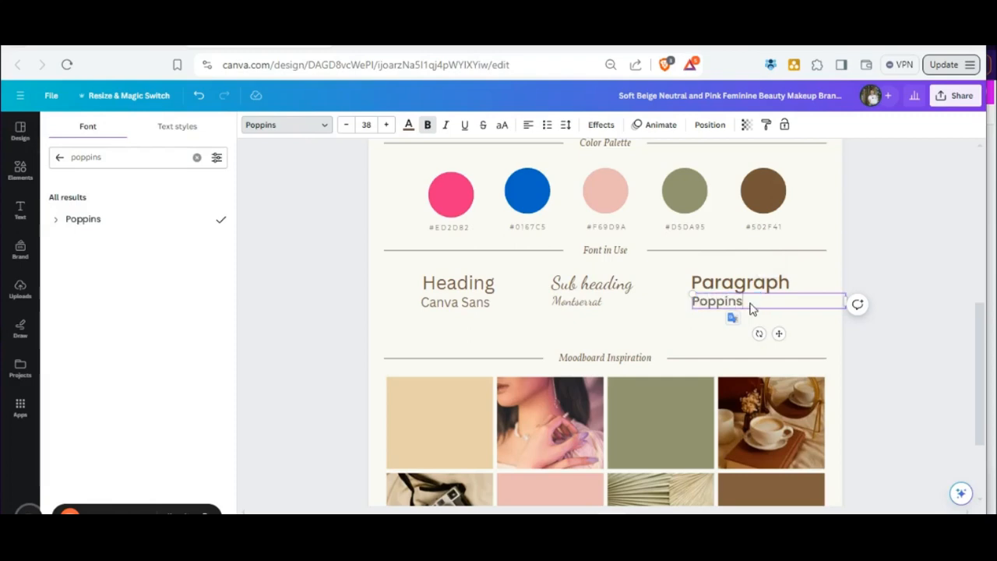
key("Escape")
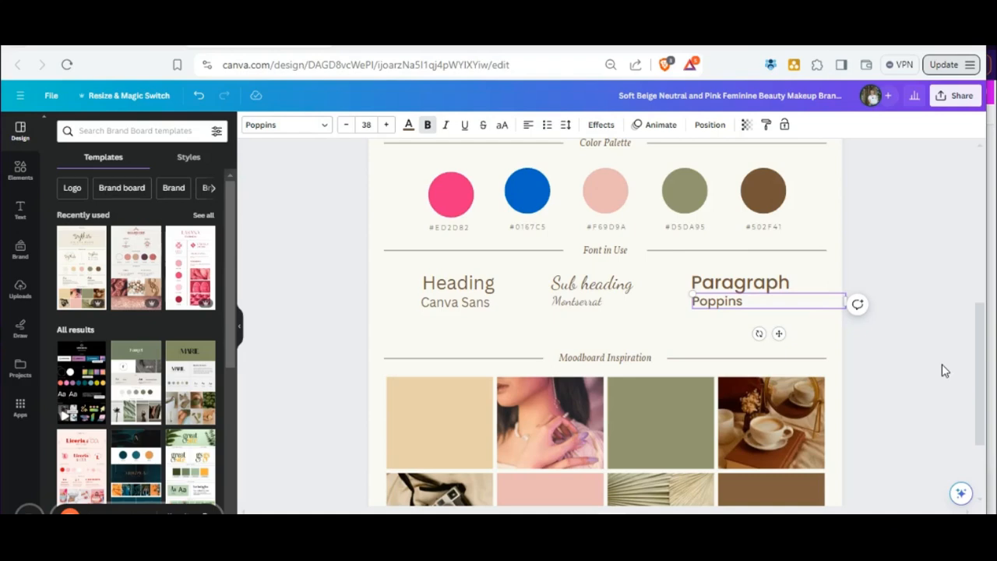
scroll(870, 448, "up", 4)
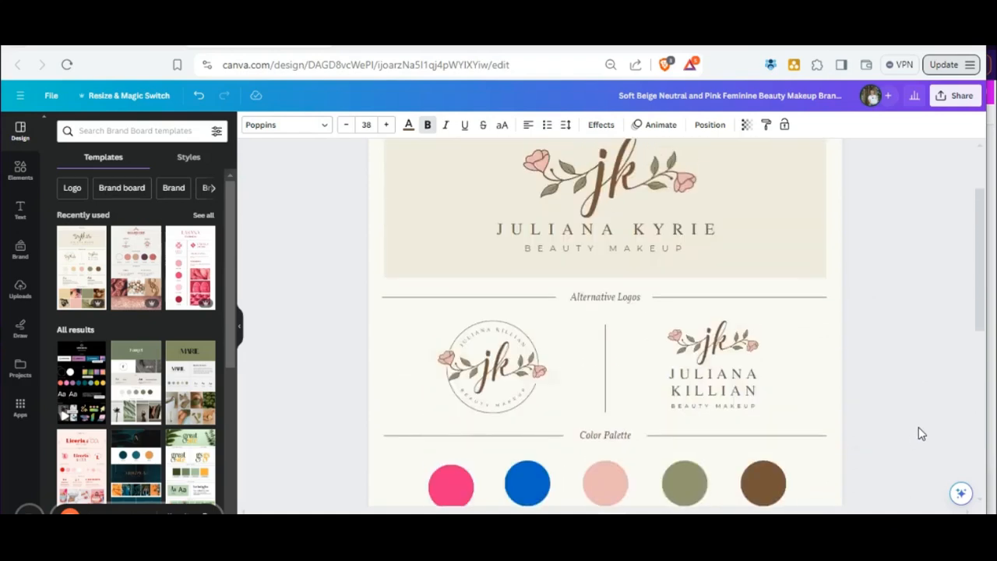
scroll(919, 427, "down", 1)
left_click(381, 444)
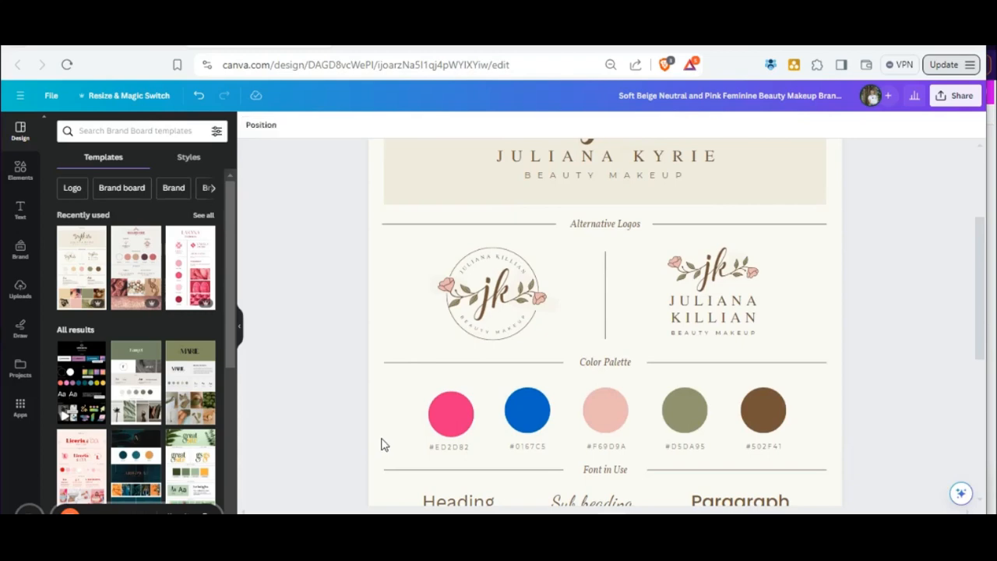
Select the beige tile in the Moodboard Inspiration grid and search the stock photos for "meditation".
scroll(769, 352, "down", 3)
scroll(763, 304, "down", 2)
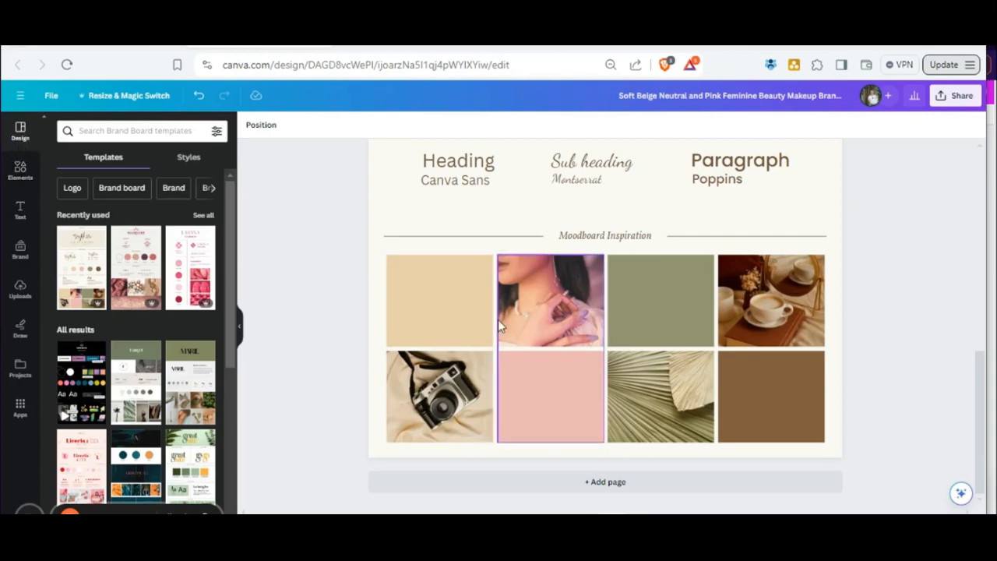
left_click(447, 309)
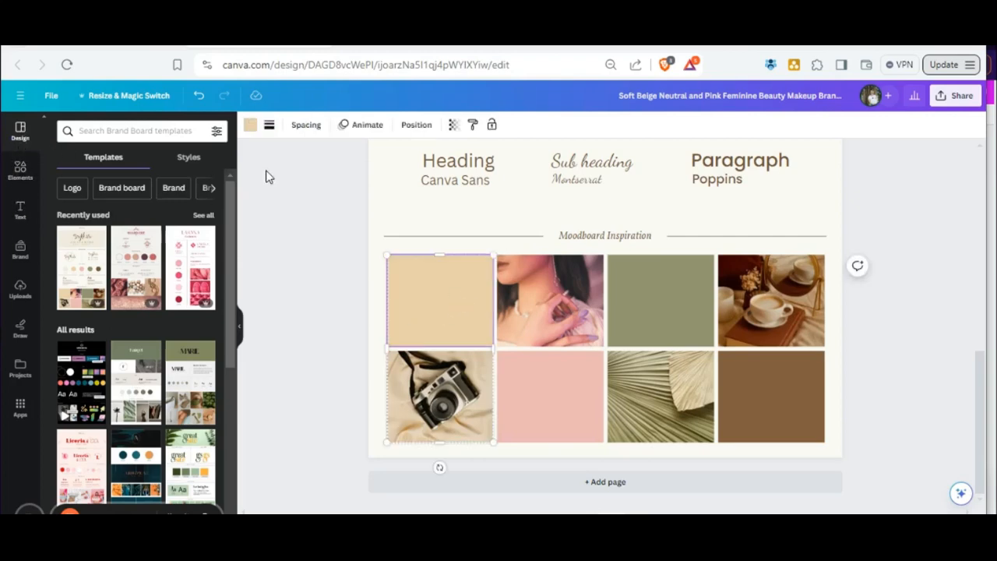
left_click(18, 175)
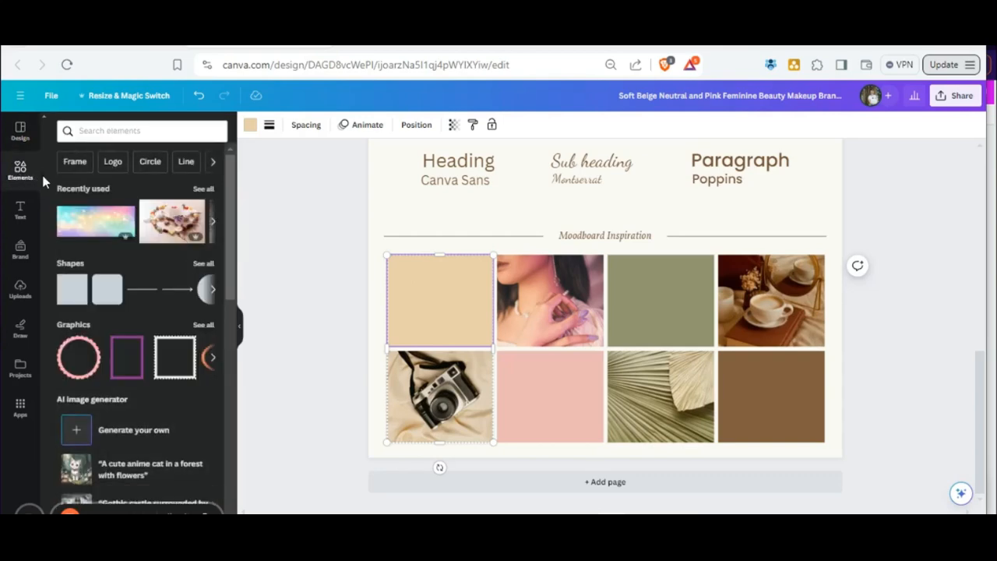
scroll(67, 219, "down", 1)
scroll(69, 225, "down", 5)
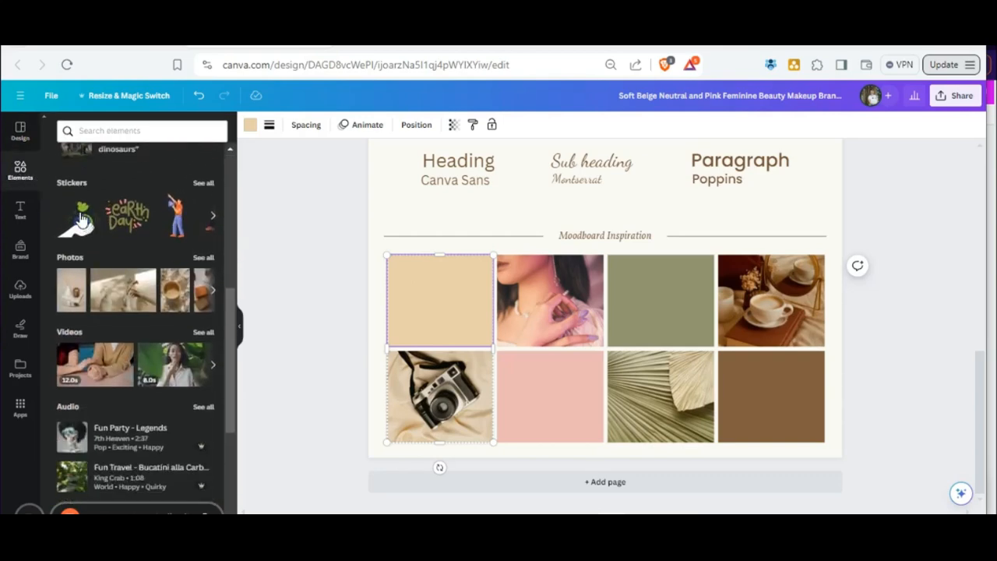
left_click(74, 262)
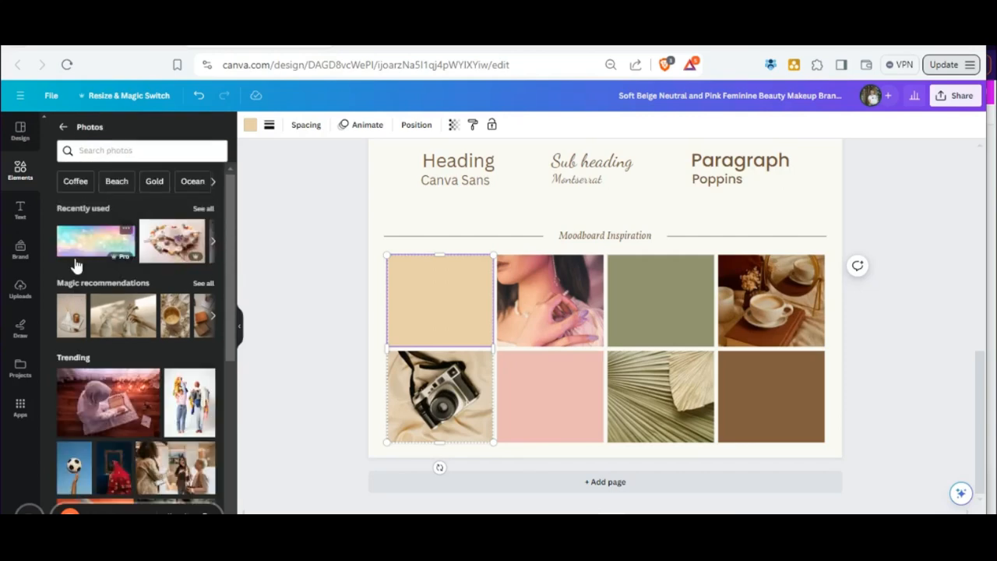
left_click(107, 152)
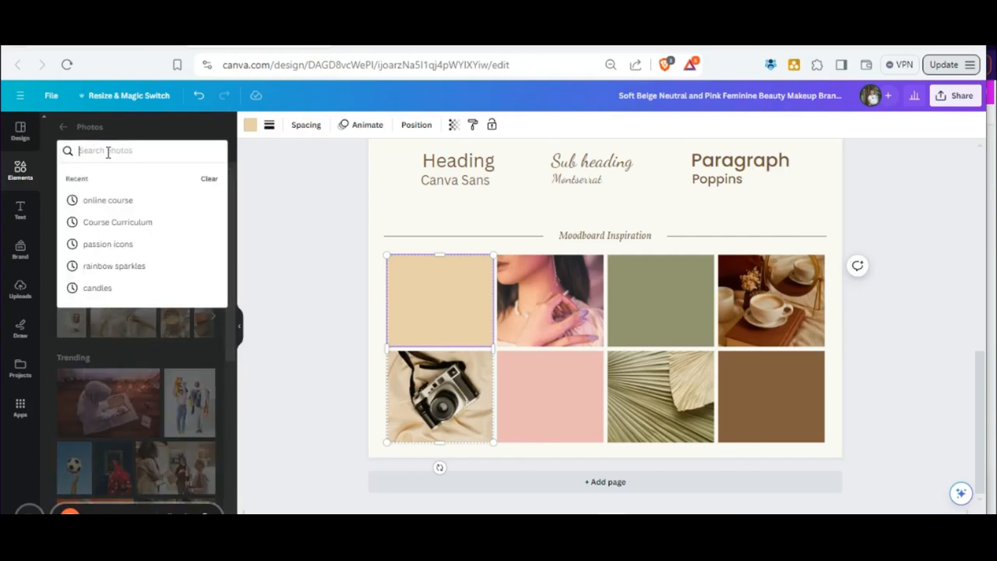
type("meditat")
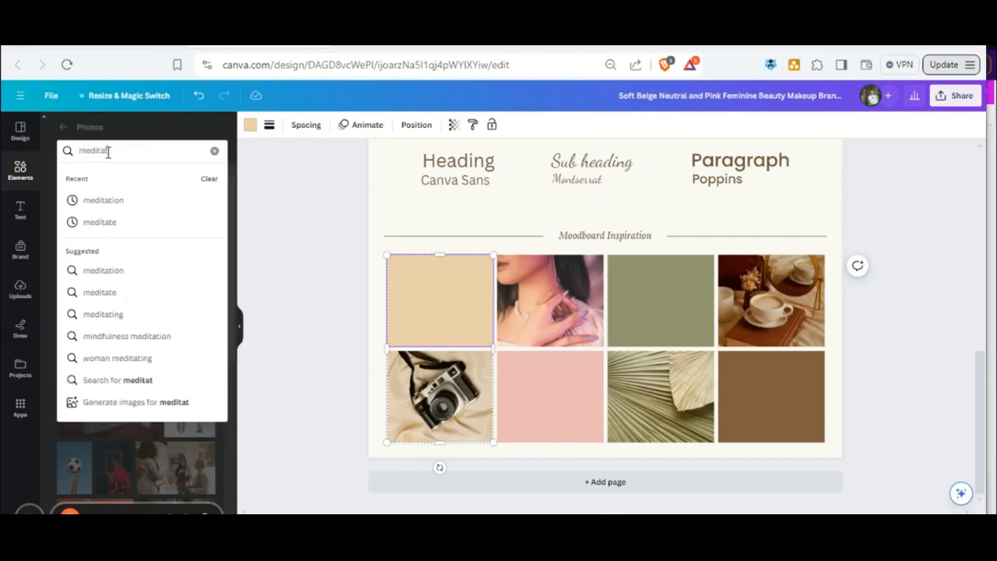
type("ion")
key("Return")
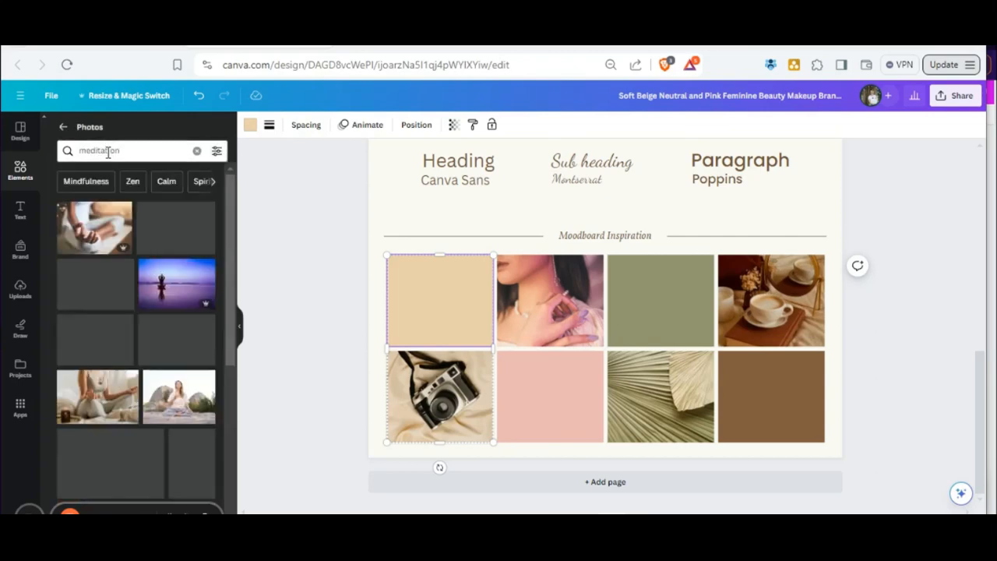
Fill the beige moodboard tile with the photo of a person in white with hands on chest and stomach.
scroll(106, 338, "down", 5)
scroll(109, 368, "up", 3)
scroll(114, 374, "down", 3)
scroll(113, 372, "down", 3)
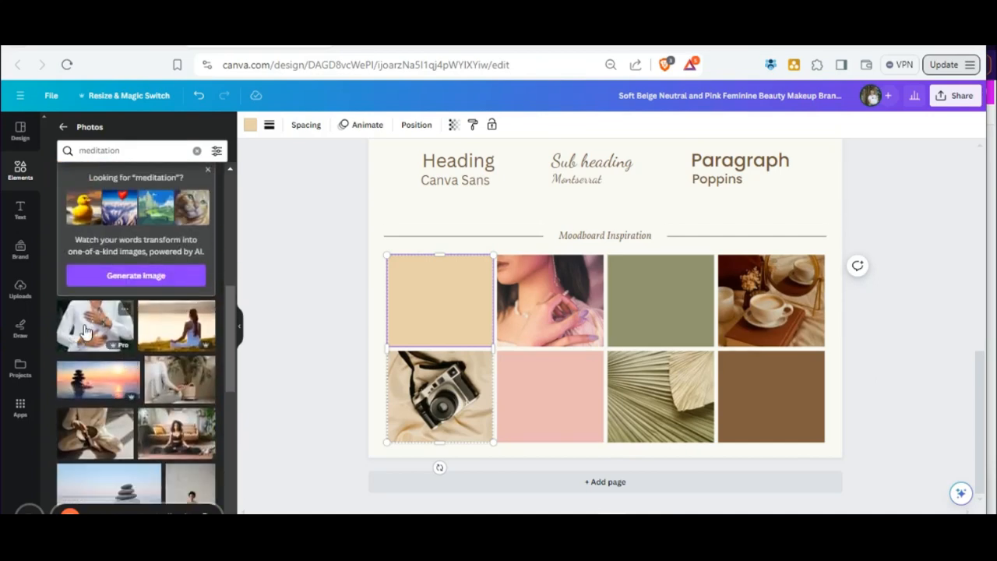
left_click_drag(85, 331, 395, 306)
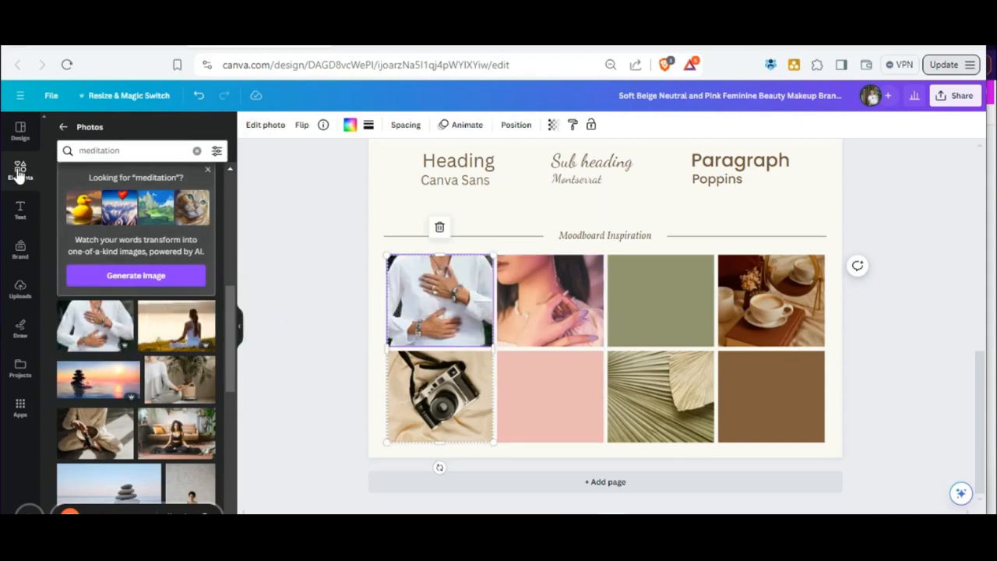
left_click(12, 288)
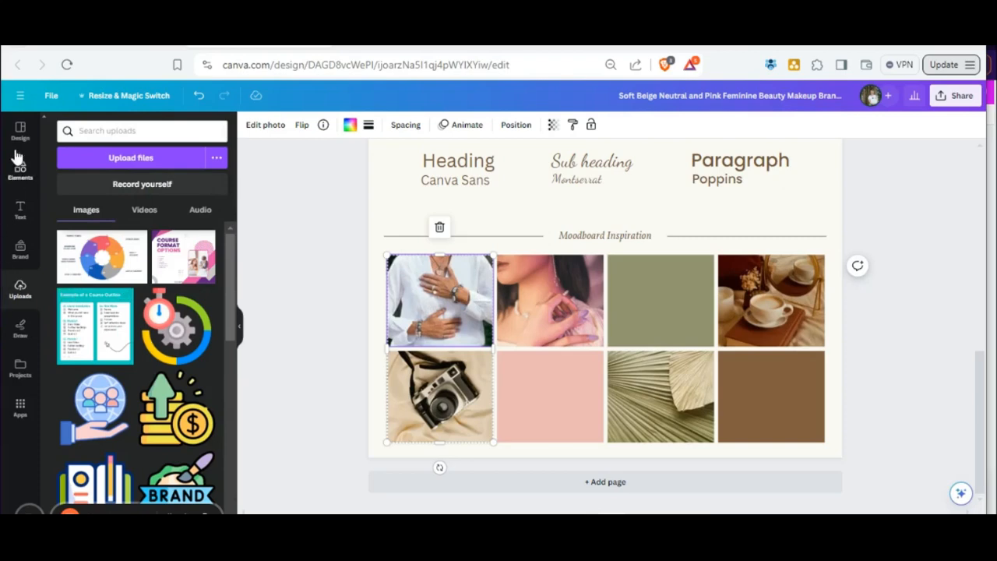
left_click(117, 159)
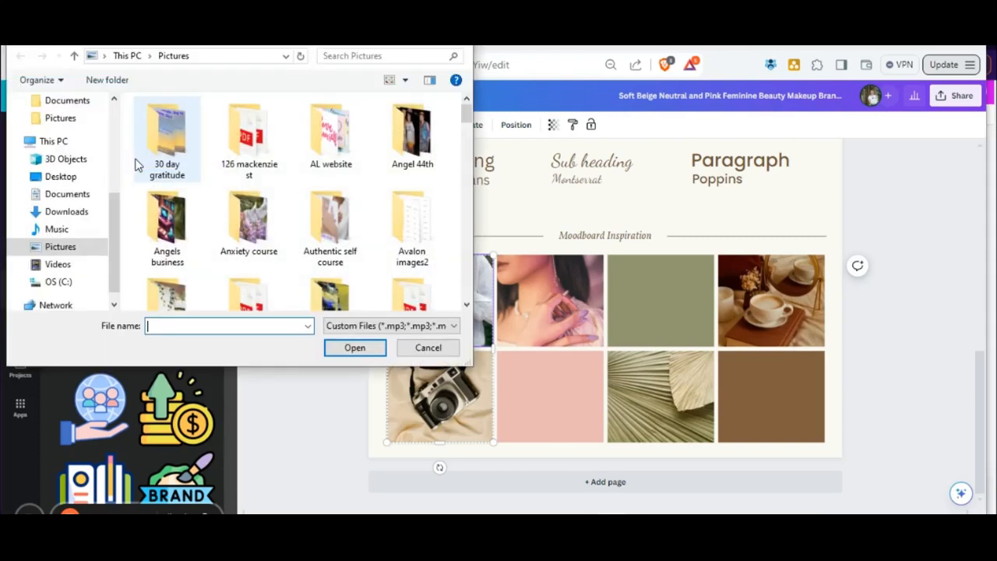
left_click(426, 347)
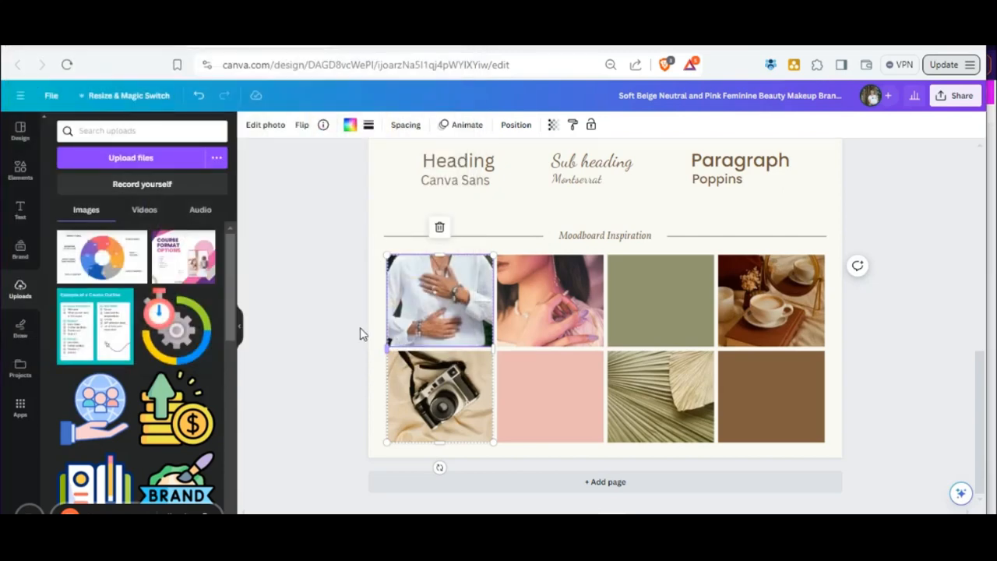